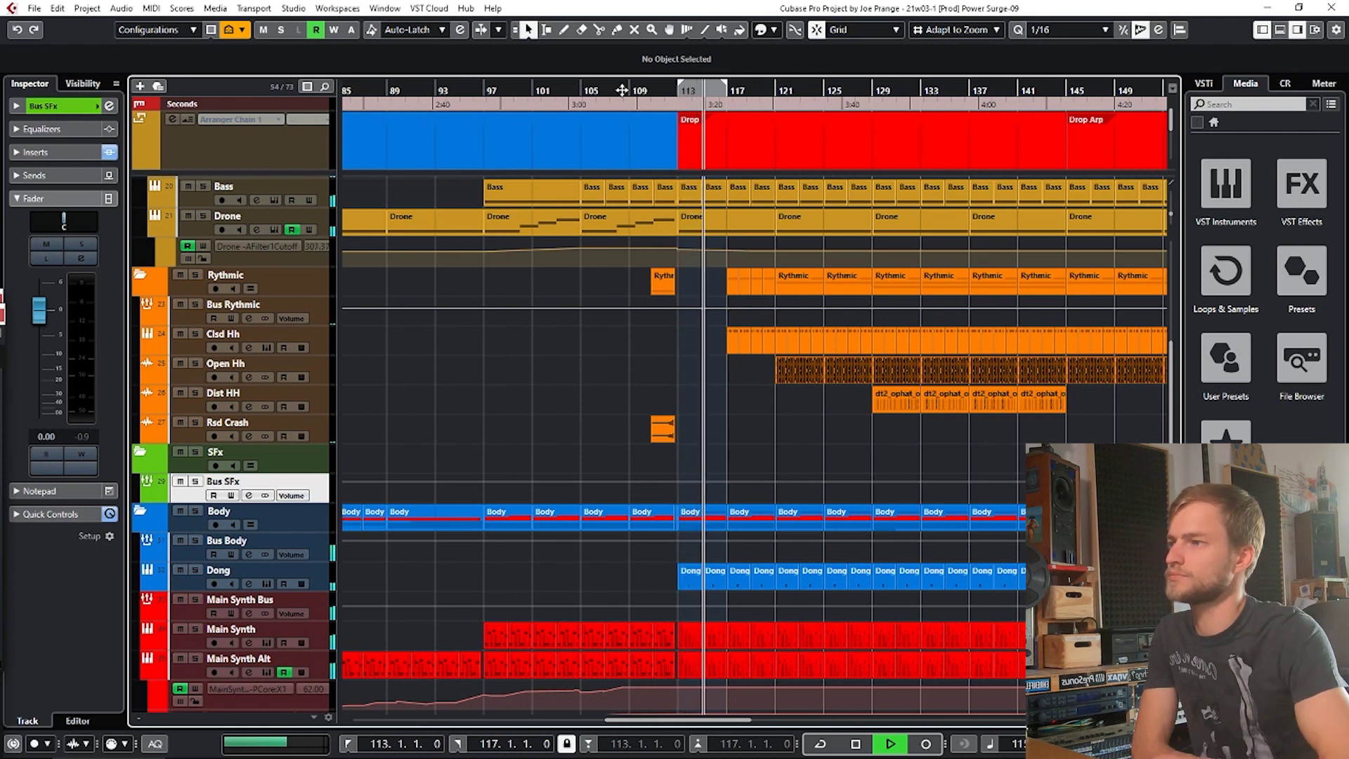
Step: Stop playback, place the cursor at bar 113 and add a Sylenth1 instrument track below Bus SFx
{"action": "key", "text": "space"}
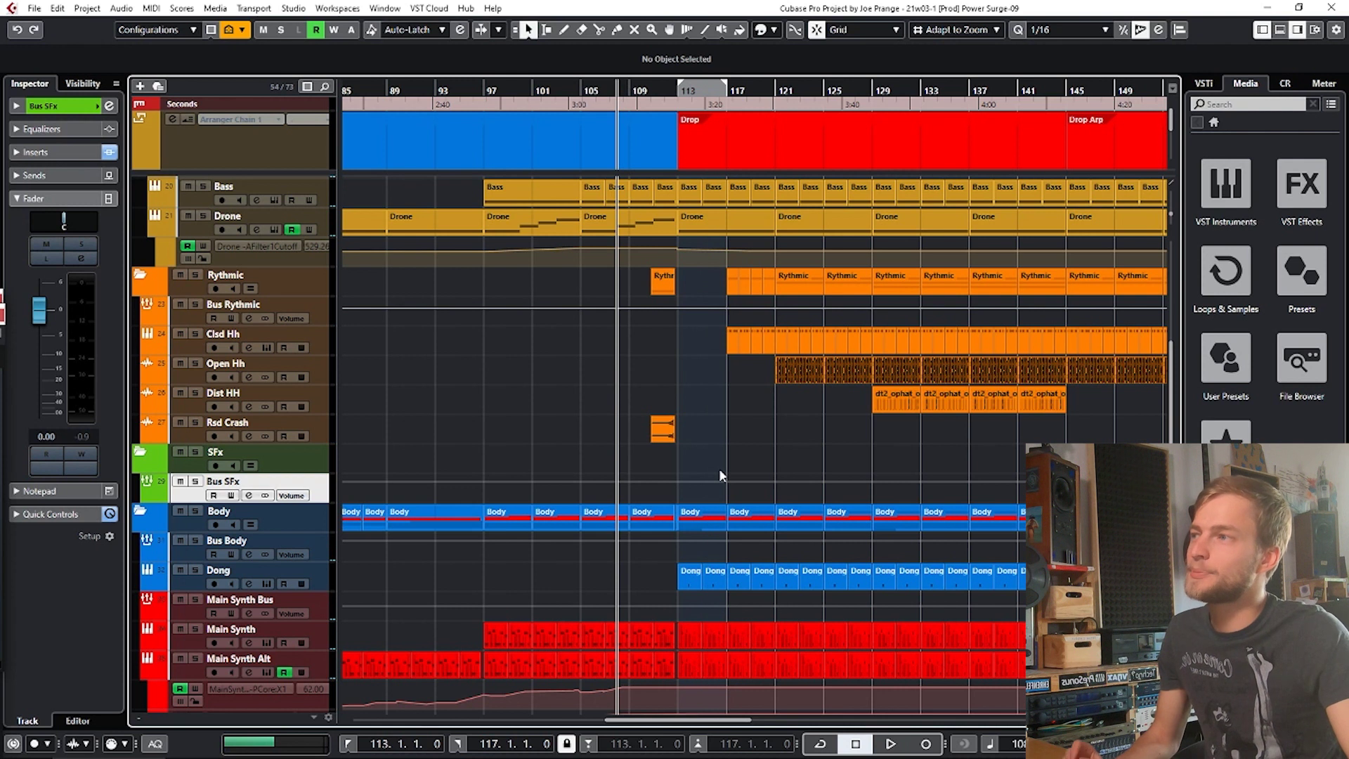
{"action": "left_click", "coordinate": [675, 92]}
{"action": "right_click", "coordinate": [325, 494]}
{"action": "mouse_move", "coordinate": [365, 495]}
{"action": "left_click", "coordinate": [632, 198]}
{"action": "left_click", "coordinate": [660, 316]}
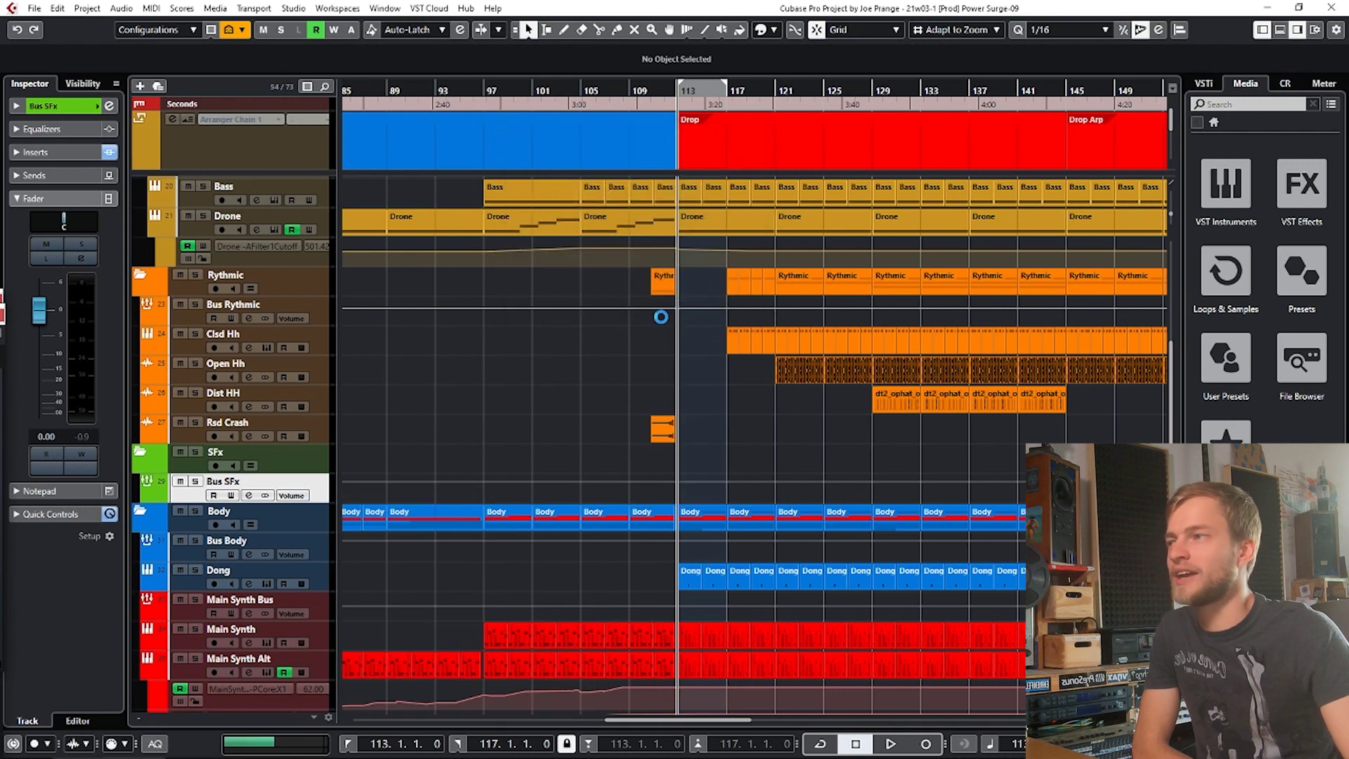
Step: Create a MIDI part at bar 113 on the Sylenth1 track and draw a short C3 note near its start
{"action": "left_click", "coordinate": [686, 522], "text": "alt"}
{"action": "double_click", "coordinate": [684, 523]}
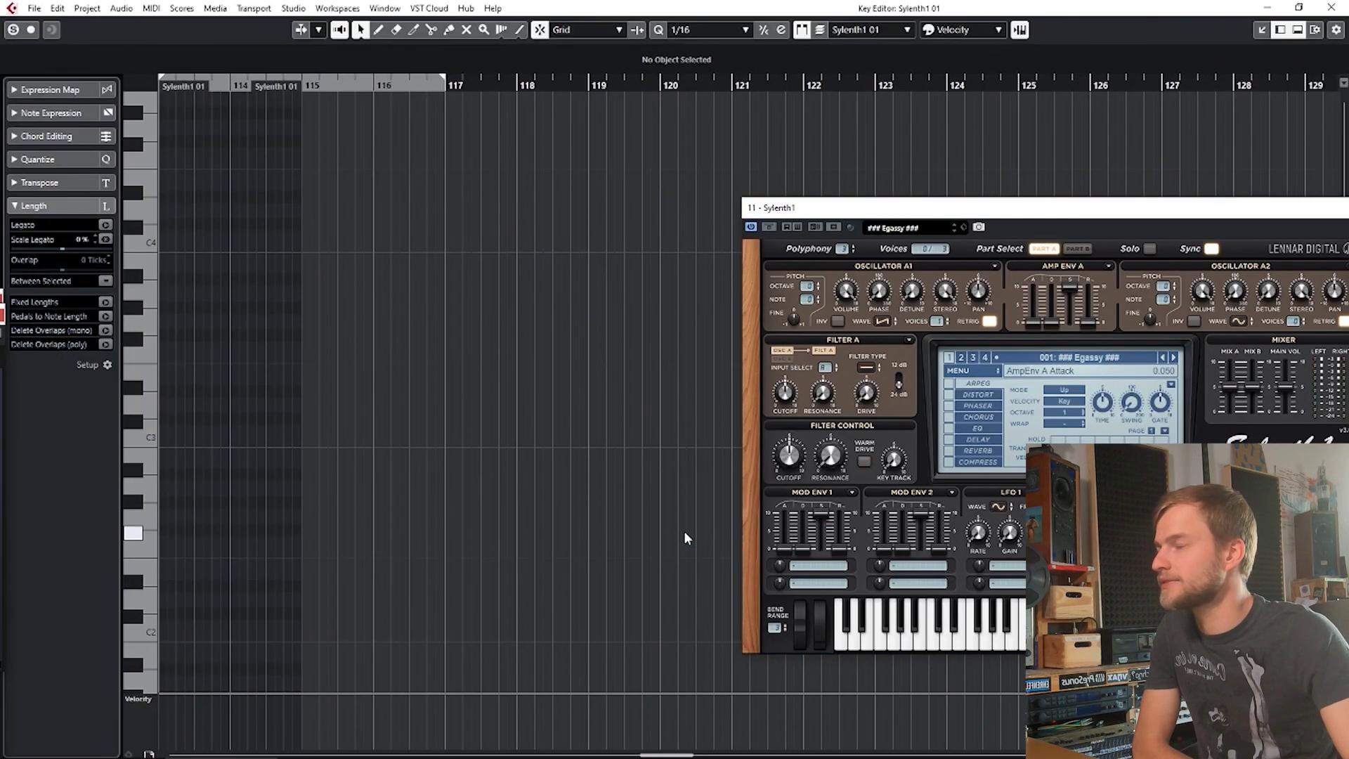
{"action": "scroll", "coordinate": [323, 414], "scroll_direction": "left", "scroll_amount": 3}
{"action": "left_click", "coordinate": [284, 434], "text": "alt"}
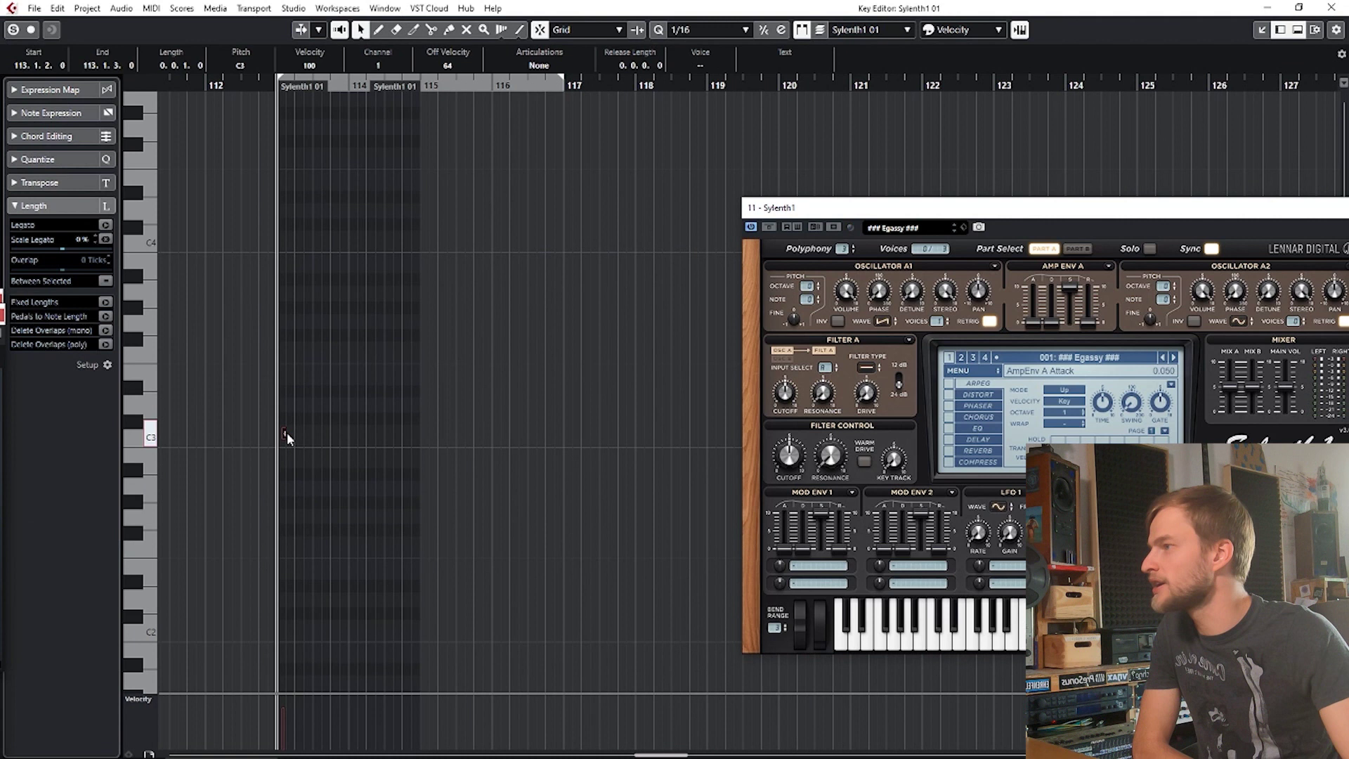
{"action": "left_click", "coordinate": [1331, 8]}
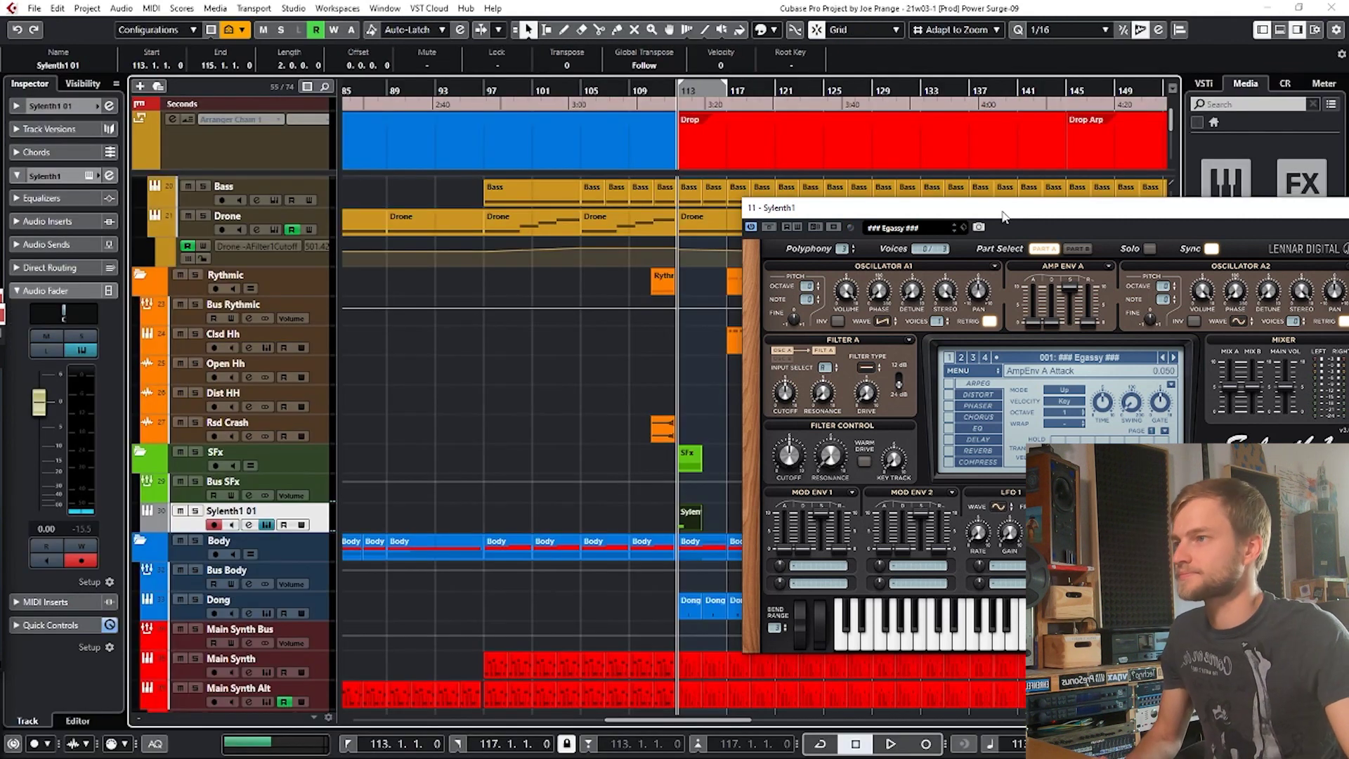
Step: Set the waveform of Sylenth1's Oscillator A1 to Noise and close the instrument window
{"action": "left_click_drag", "start_coordinate": [1003, 213], "coordinate": [812, 180]}
{"action": "left_click", "coordinate": [690, 291]}
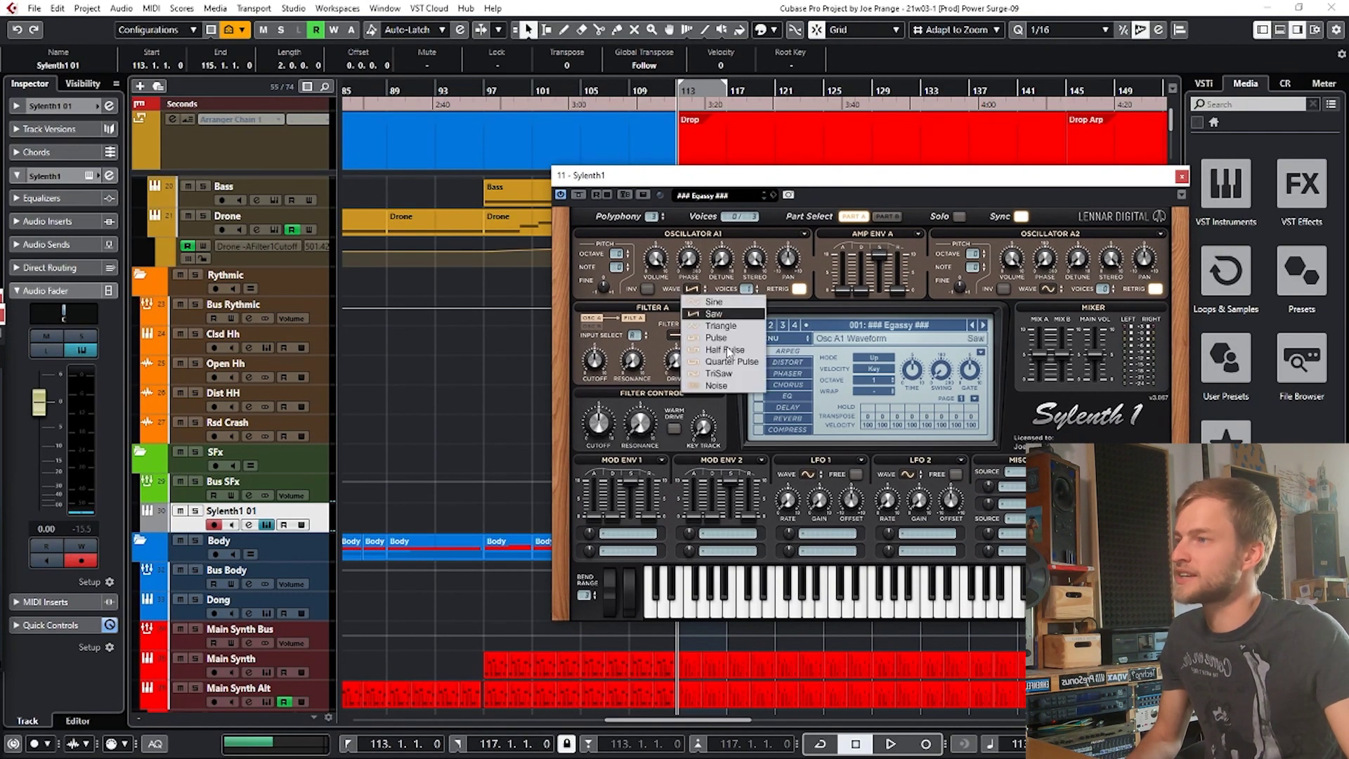
{"action": "left_click", "coordinate": [736, 385]}
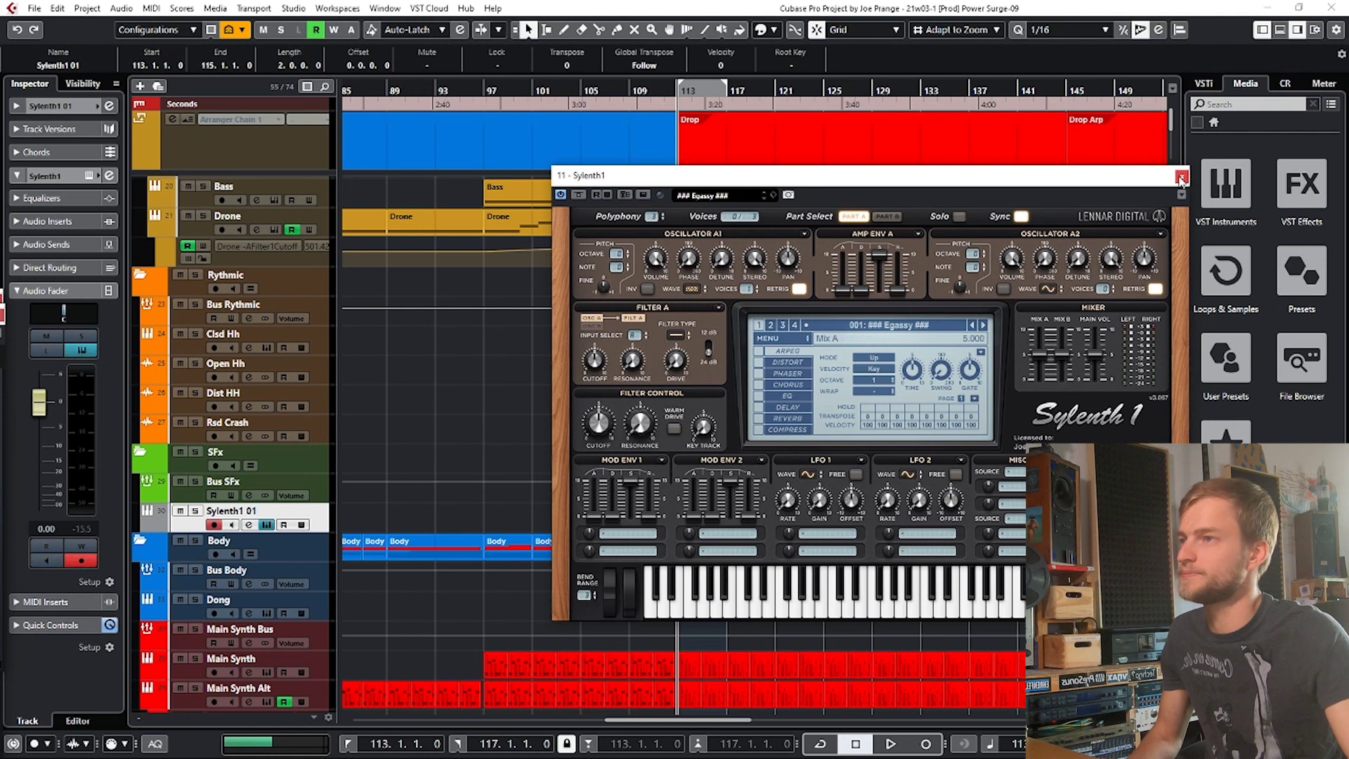
{"action": "left_click", "coordinate": [1181, 176]}
Step: Listen to the transition into the drop from just before bar 113 with the noise sound
{"action": "left_click", "coordinate": [661, 92]}
{"action": "key", "text": "space"}
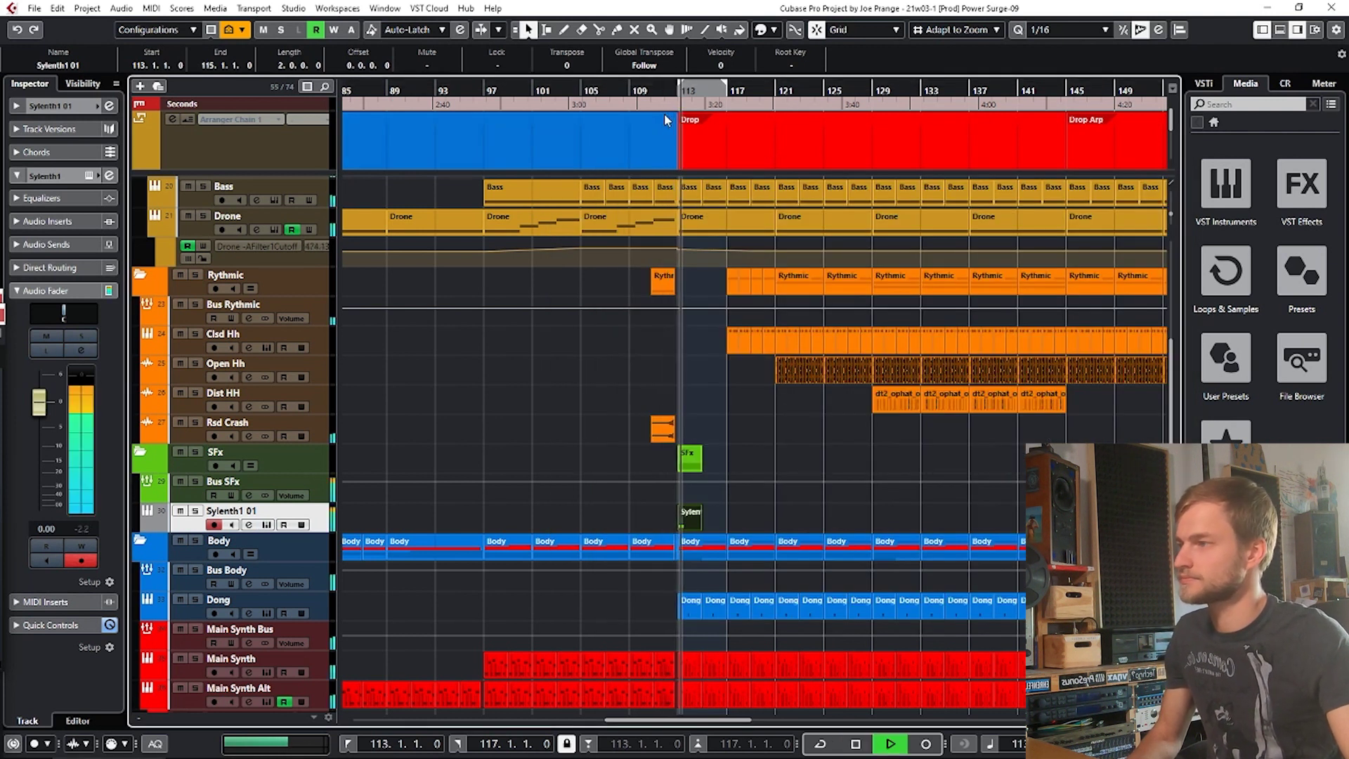
{"action": "key", "text": "space"}
Step: Rename the Sylenth1 track as Noise and colour it a darker green
{"action": "double_click", "coordinate": [256, 513]}
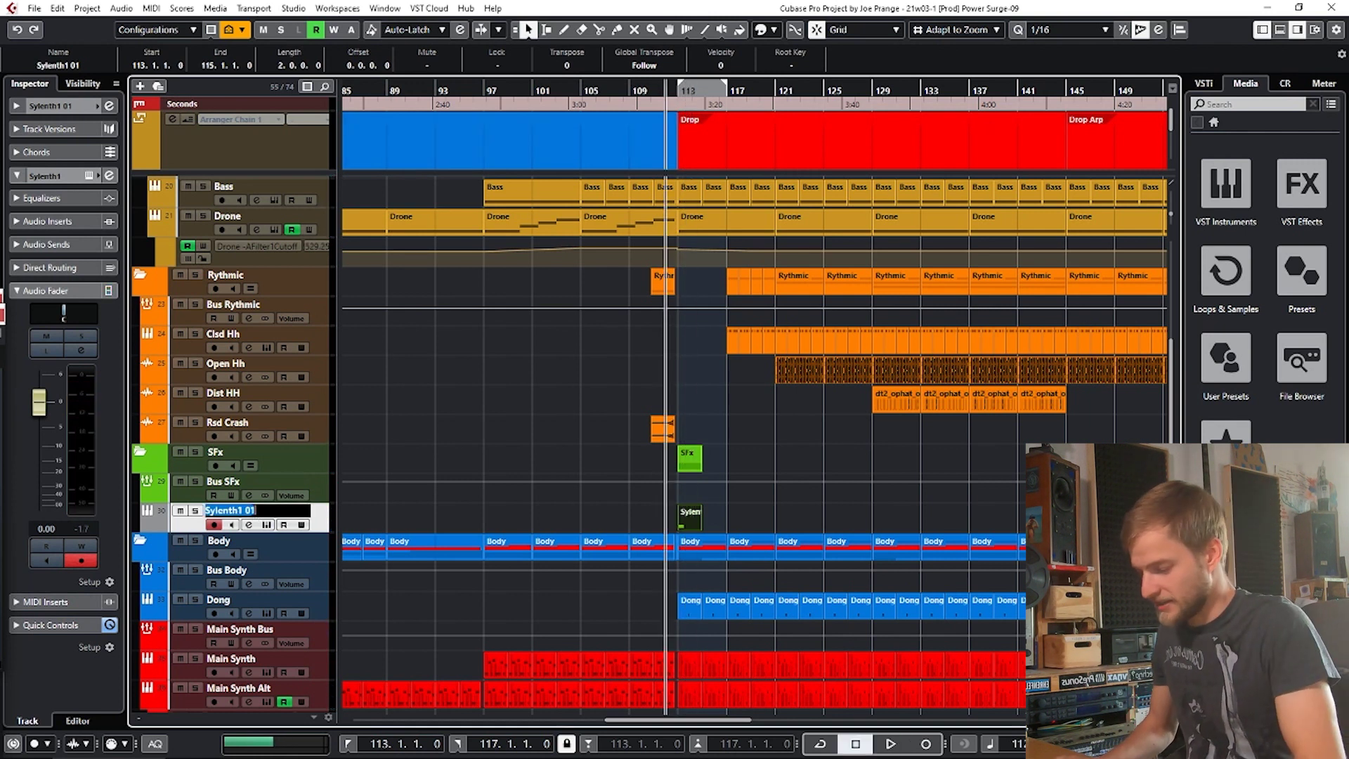
{"action": "type", "text": "Noise"}
{"action": "key", "text": "Return"}
{"action": "left_click", "coordinate": [621, 452]}
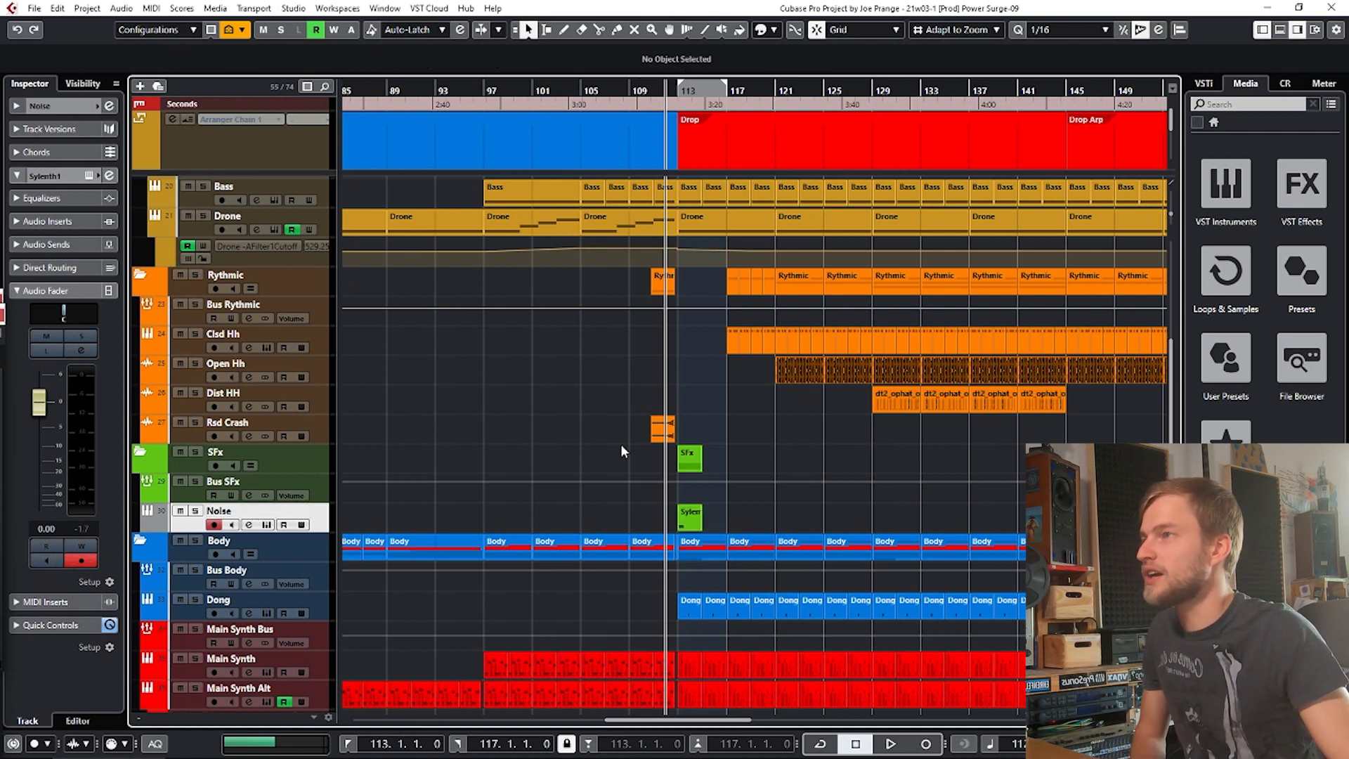
{"action": "left_click", "coordinate": [778, 29]}
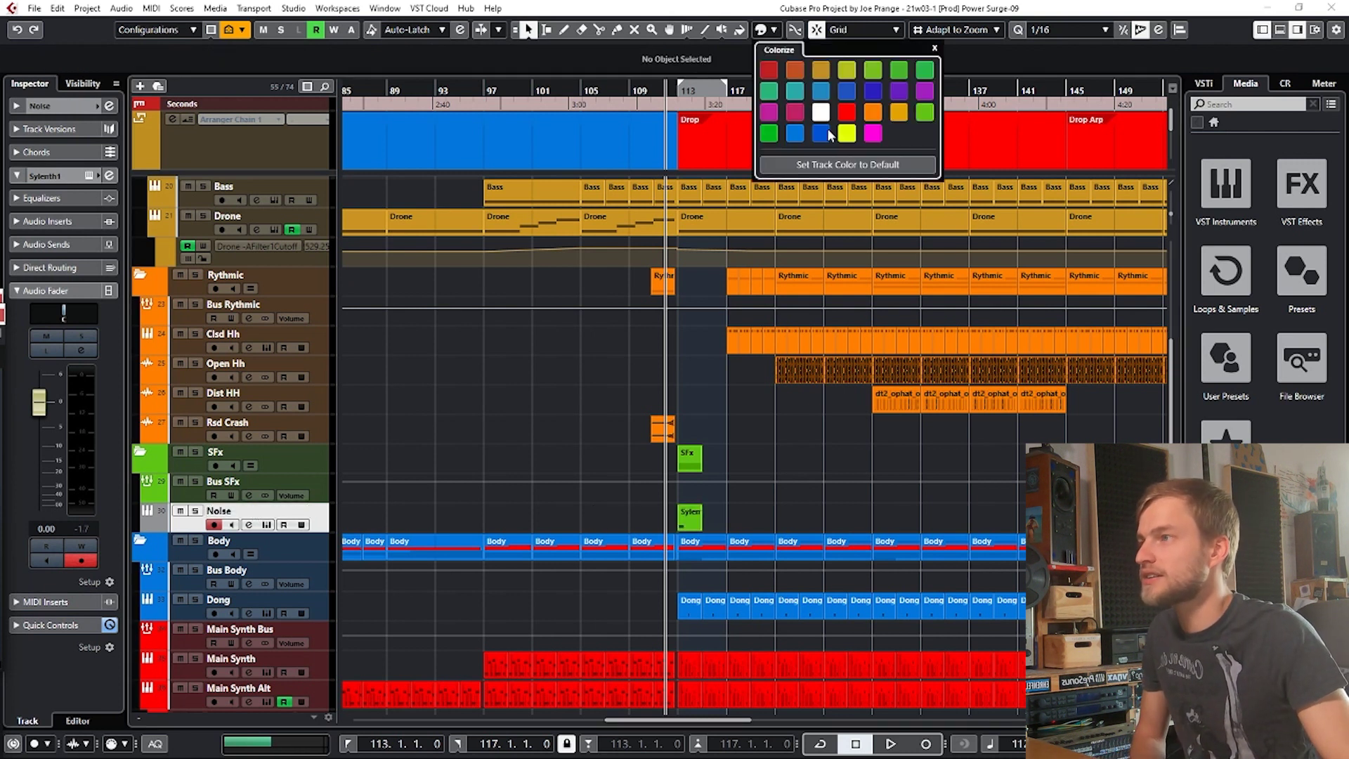
{"action": "left_click", "coordinate": [769, 133]}
{"action": "left_click", "coordinate": [555, 434]}
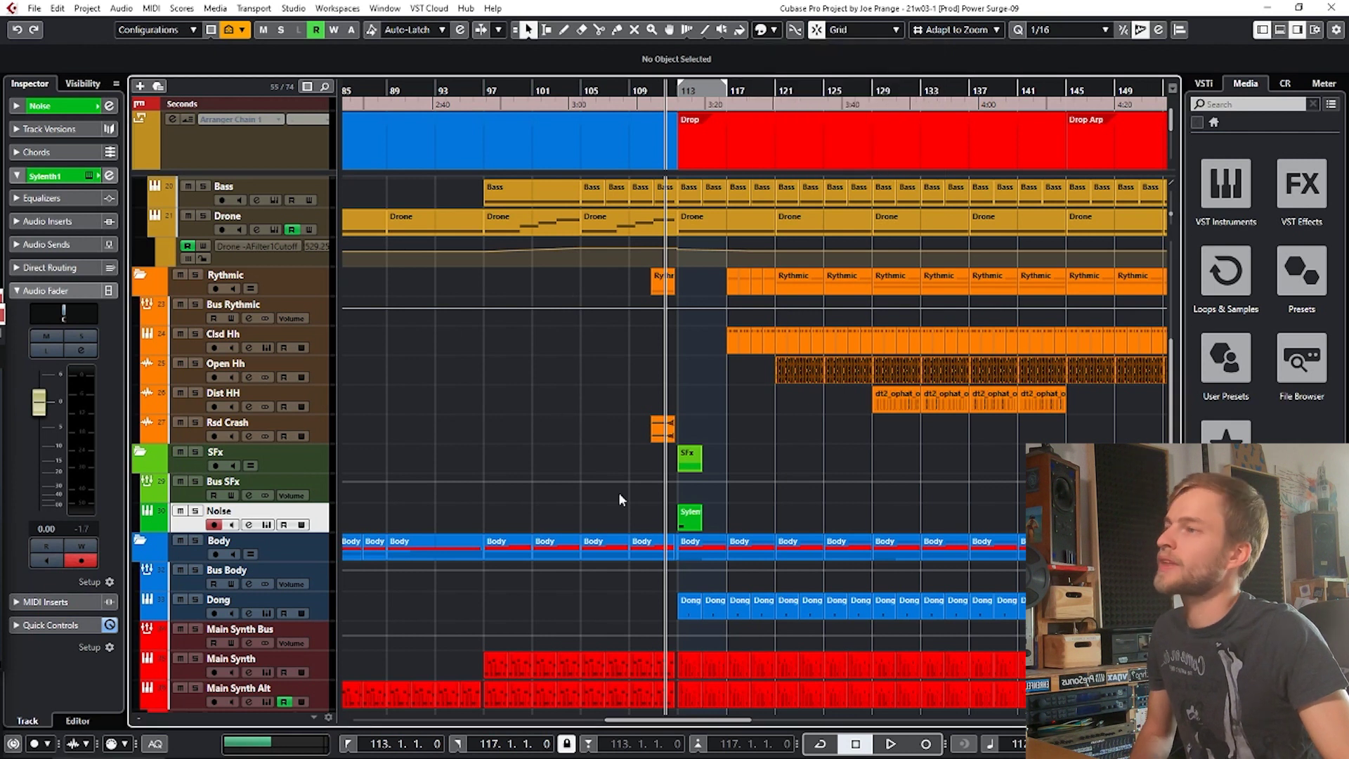
Step: Play the drop entry twice to check the Noise track's level on its channel meter
{"action": "key", "text": "space"}
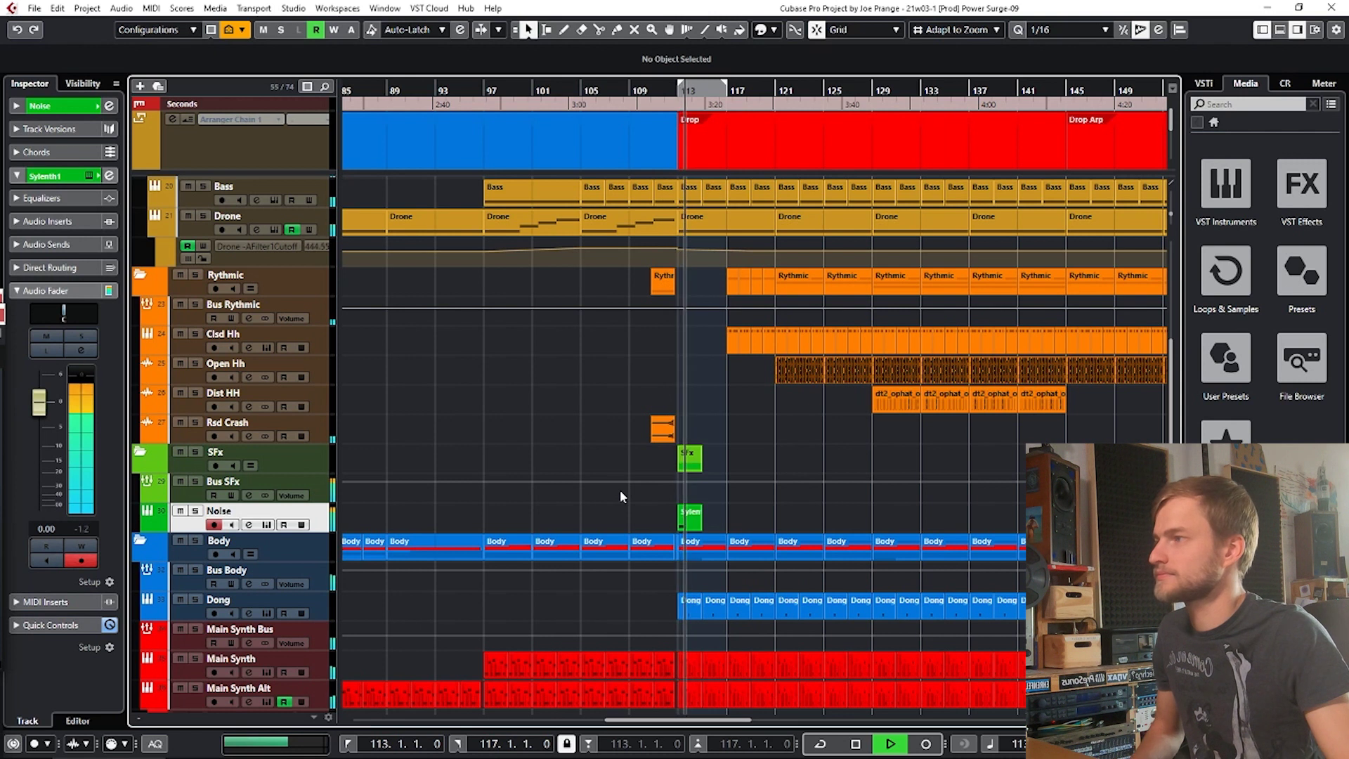
{"action": "key", "text": "space"}
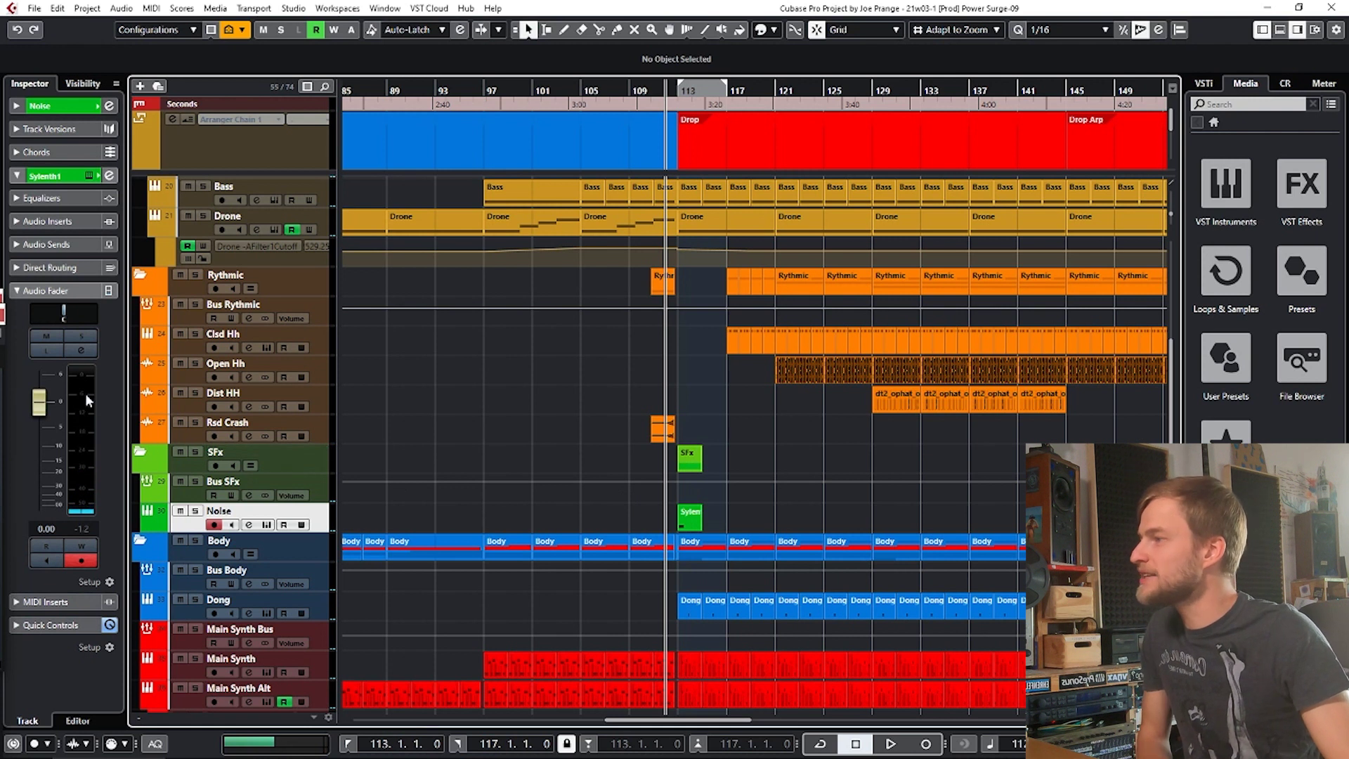
{"action": "key", "text": "space"}
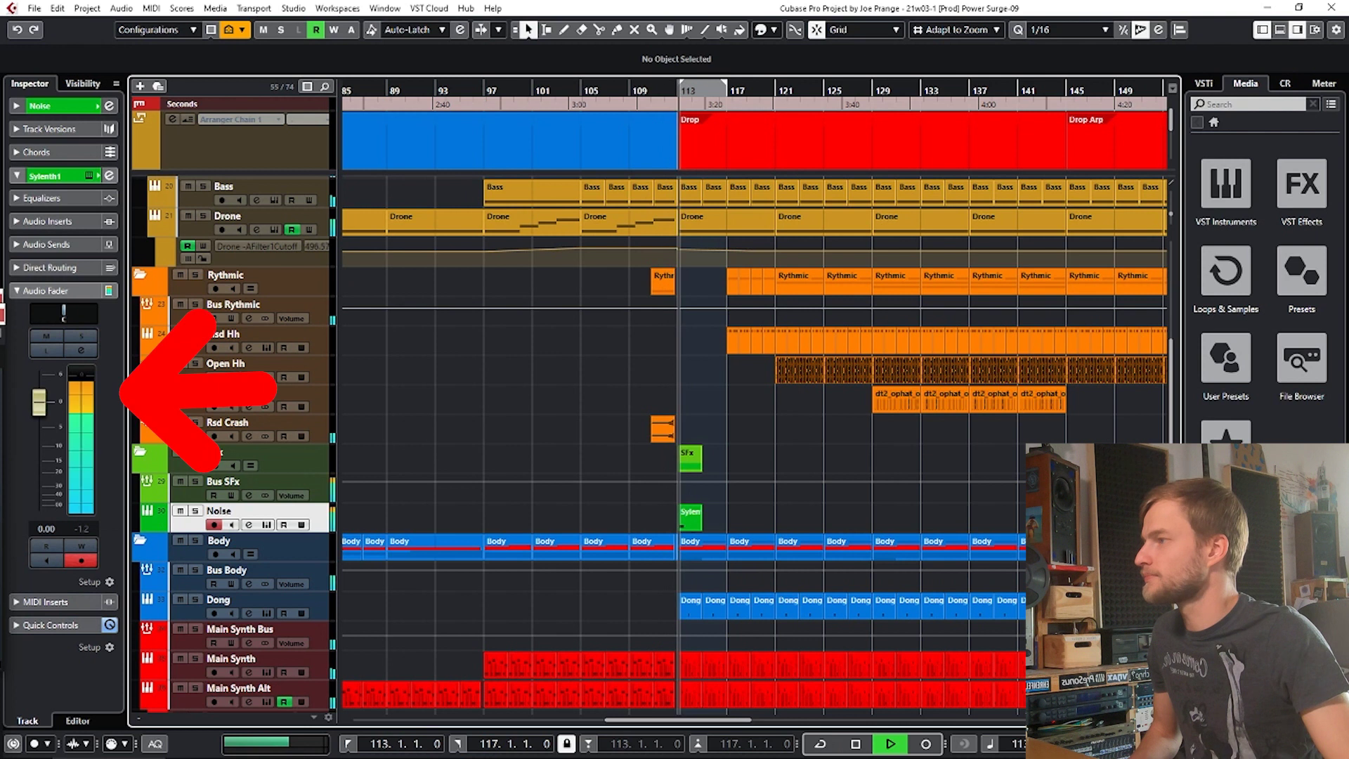
{"action": "key", "text": "space"}
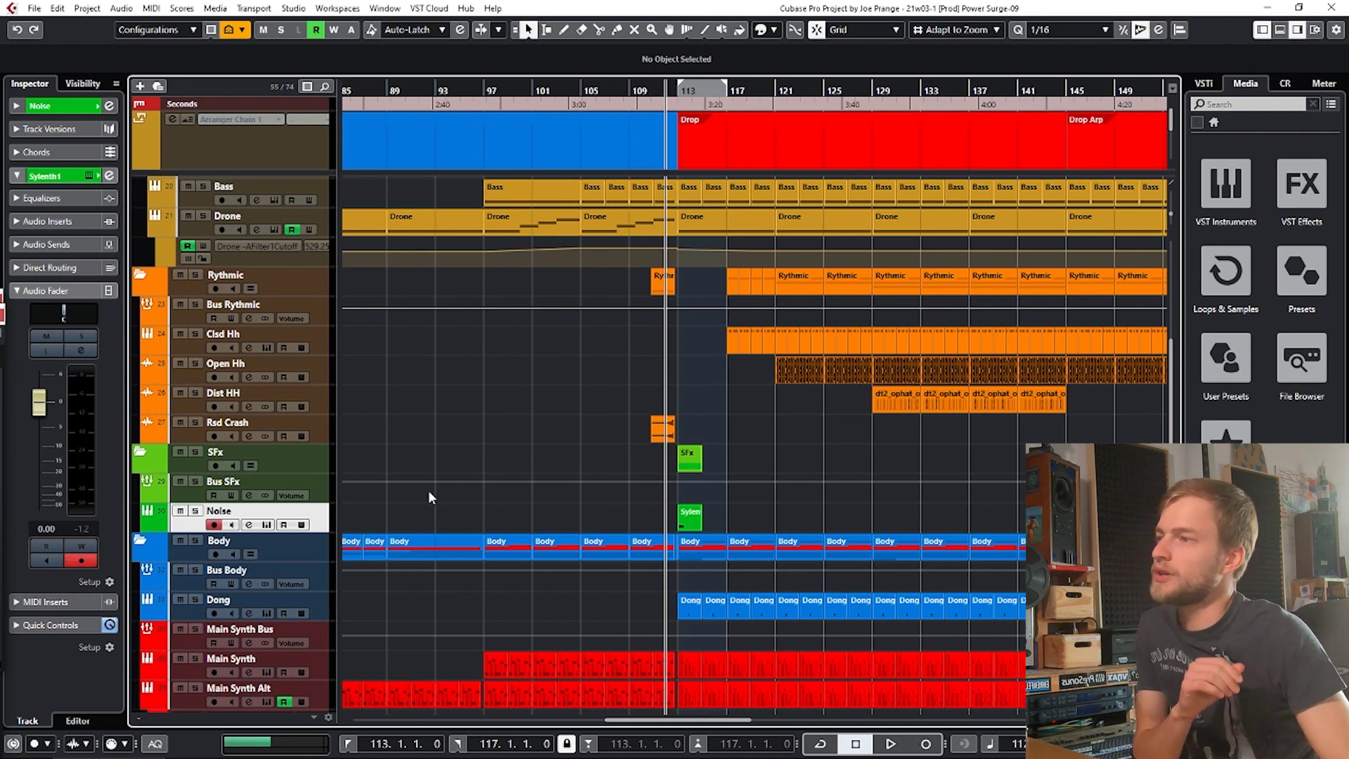
Step: Loop bar 113 and, during playback, lower Sylenth1's main volume to about 1.7
{"action": "left_click", "coordinate": [267, 525]}
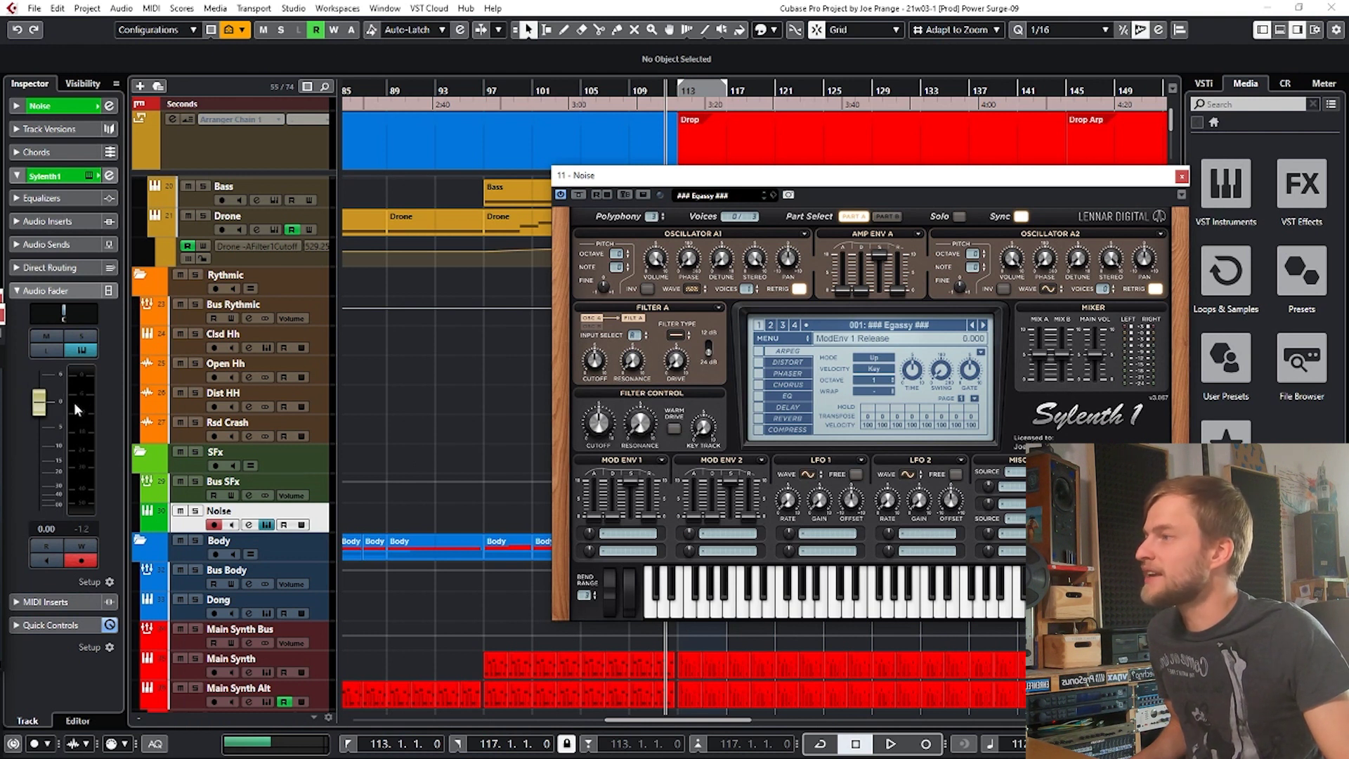
{"action": "key", "text": "slash"}
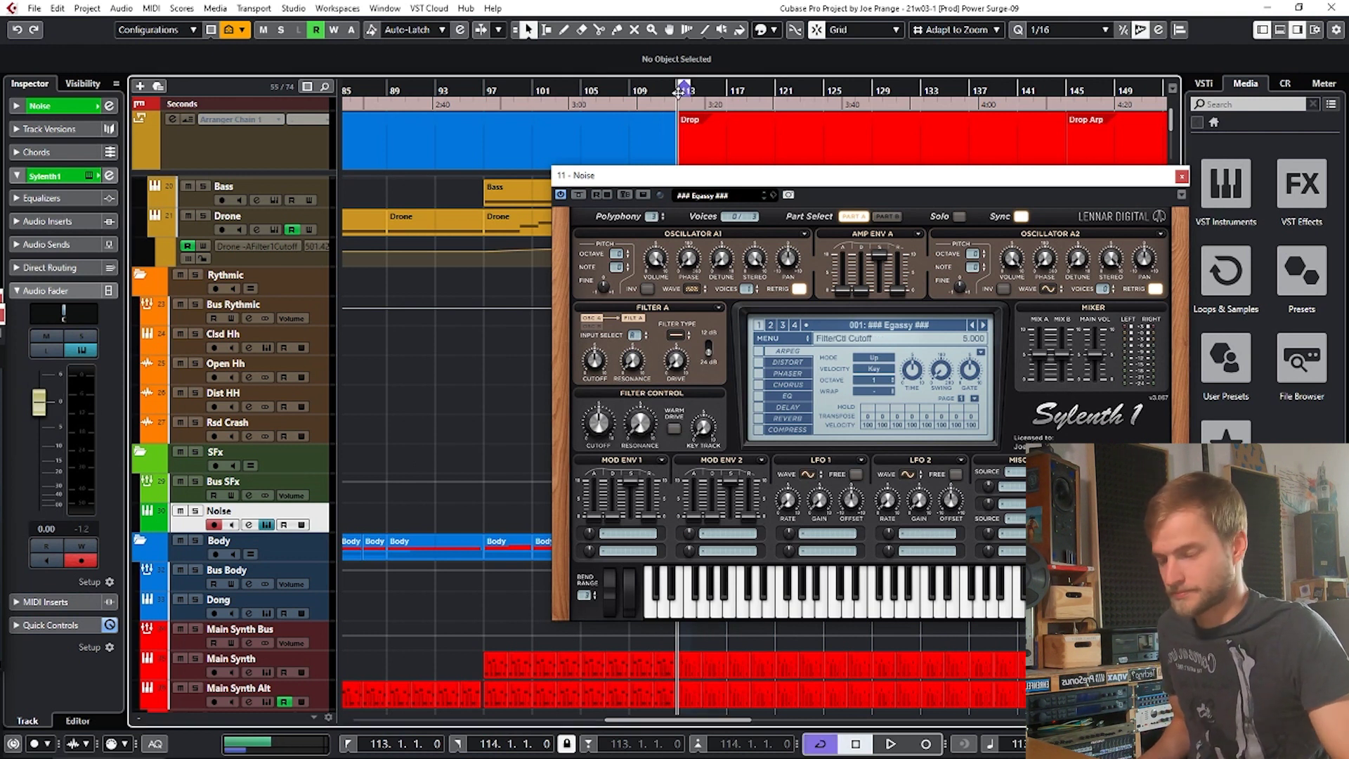
{"action": "key", "text": "space"}
{"action": "left_click_drag", "start_coordinate": [1096, 354], "coordinate": [1100, 407]}
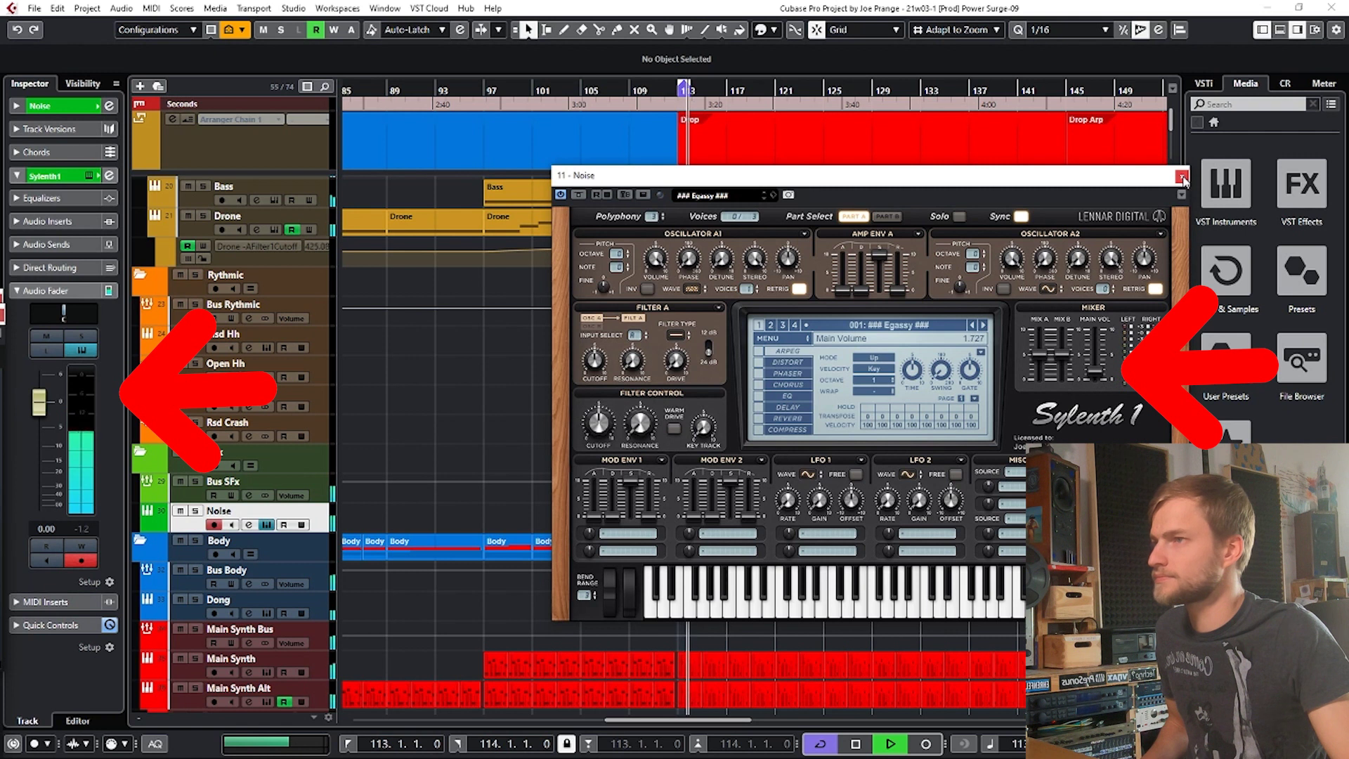
{"action": "left_click", "coordinate": [1182, 176]}
{"action": "key", "text": "space"}
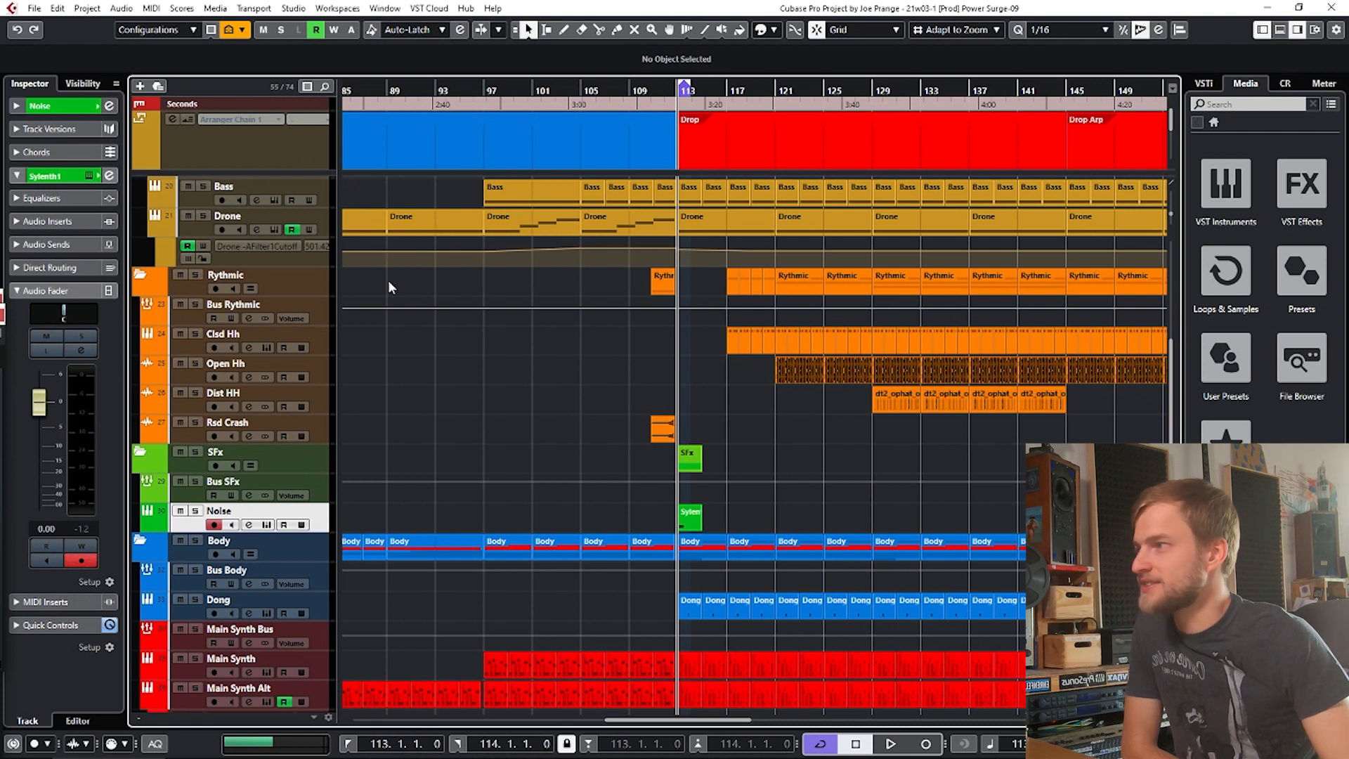
Step: Check the level meter's colour thresholds in the Metering Appearance preferences
{"action": "left_click", "coordinate": [57, 7]}
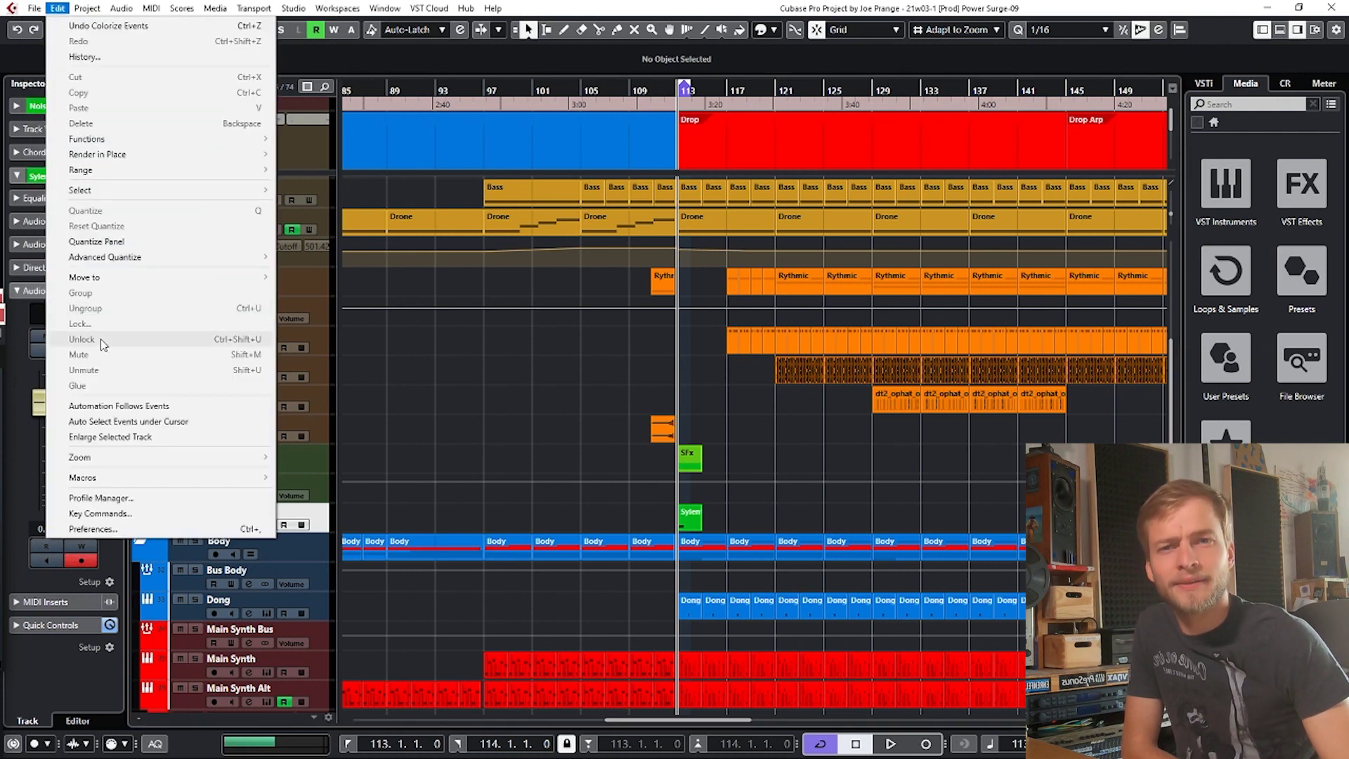
{"action": "left_click", "coordinate": [91, 528]}
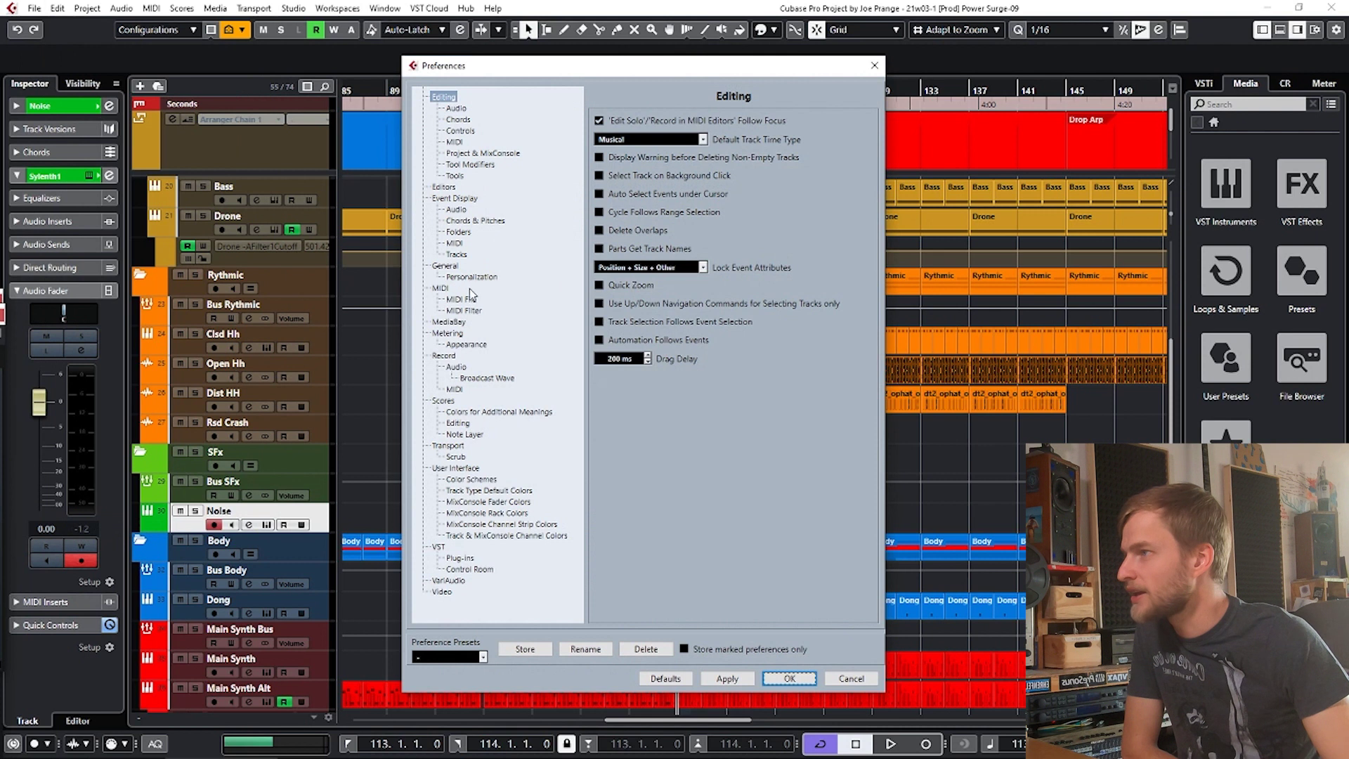
{"action": "left_click", "coordinate": [465, 344]}
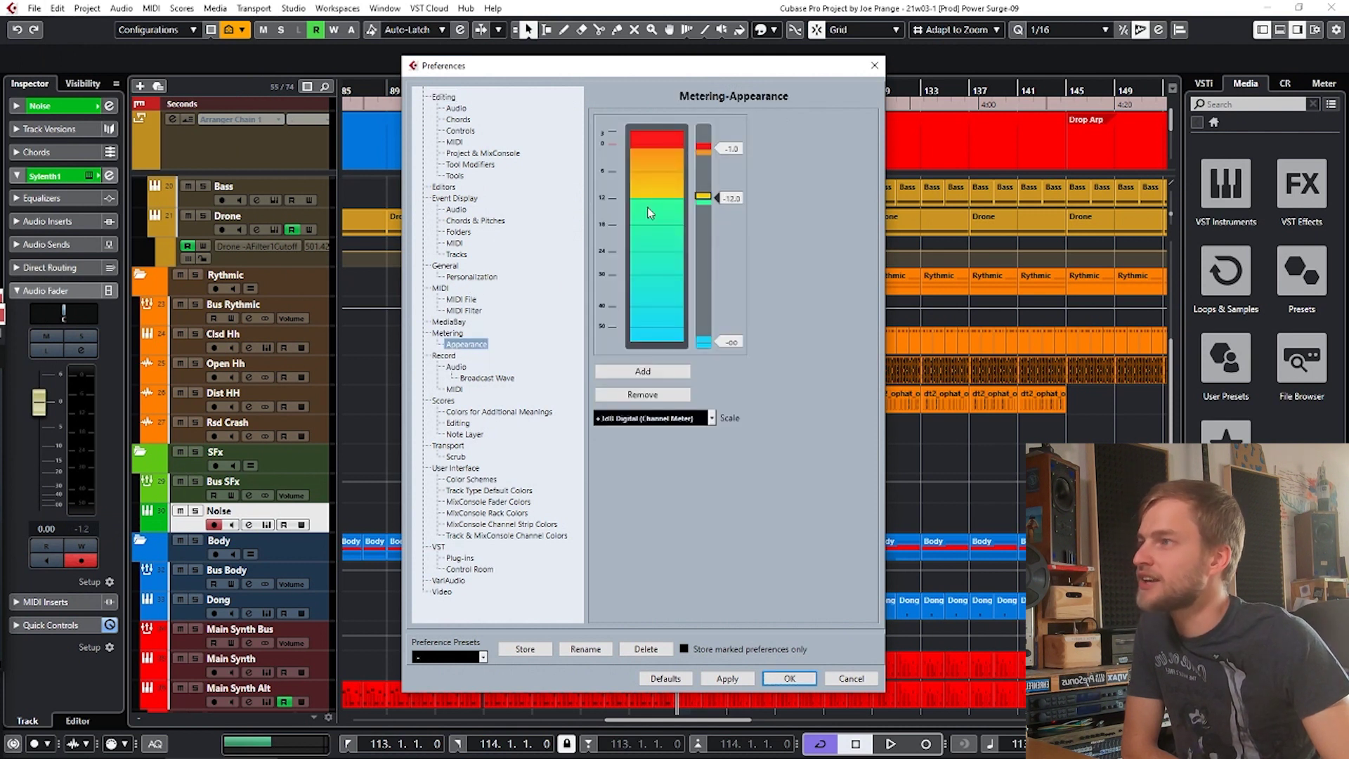
{"action": "left_click", "coordinate": [875, 66]}
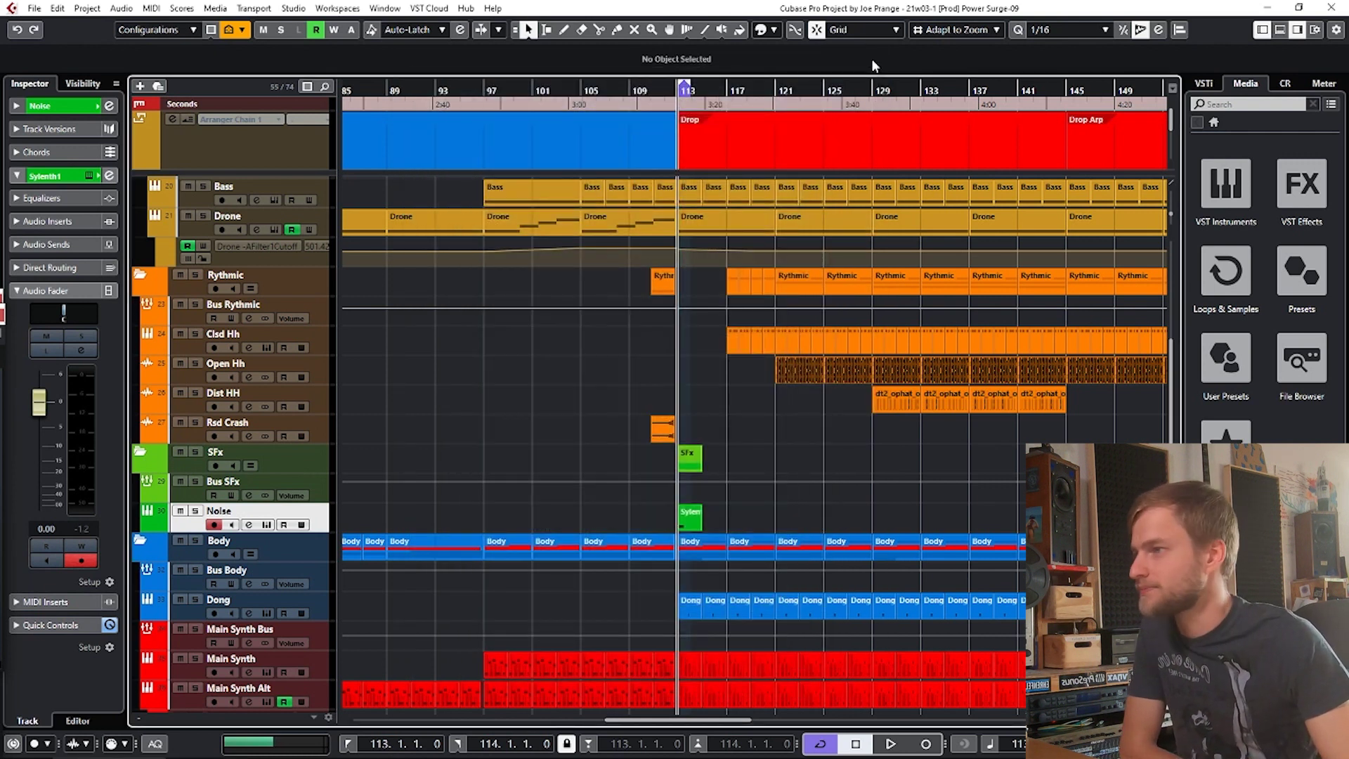
Step: Load the Outer Space effect into the Noise track's first audio insert slot
{"action": "left_click", "coordinate": [32, 222]}
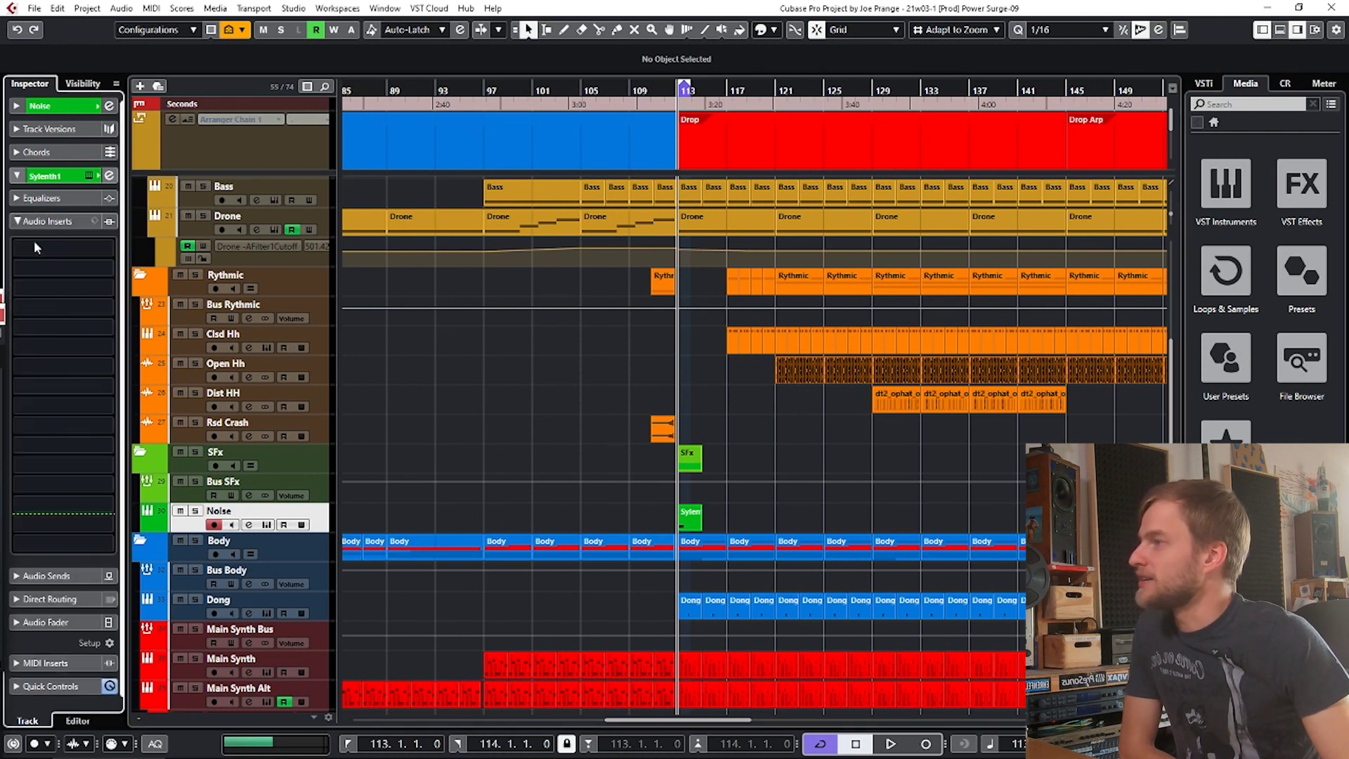
{"action": "left_click", "coordinate": [57, 248]}
{"action": "type", "text": "outer"}
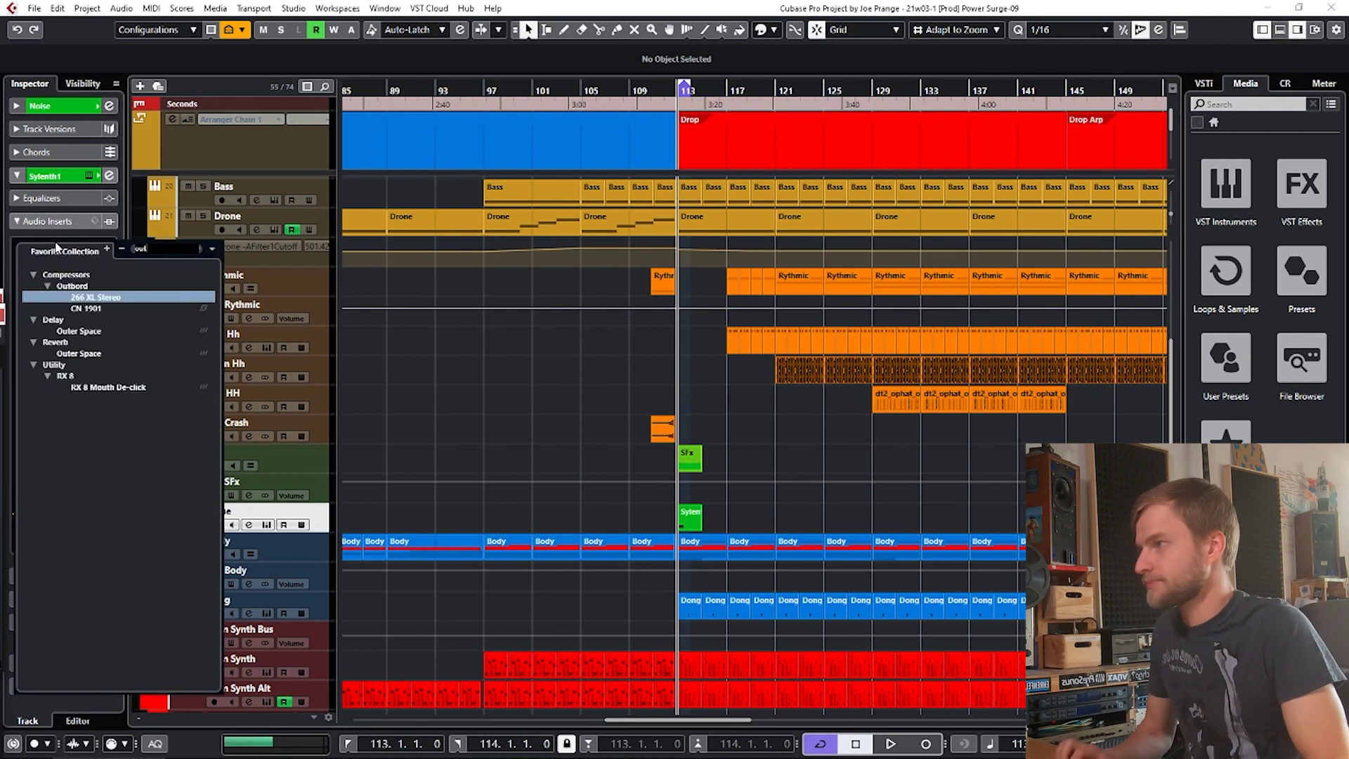
{"action": "key", "text": "Return"}
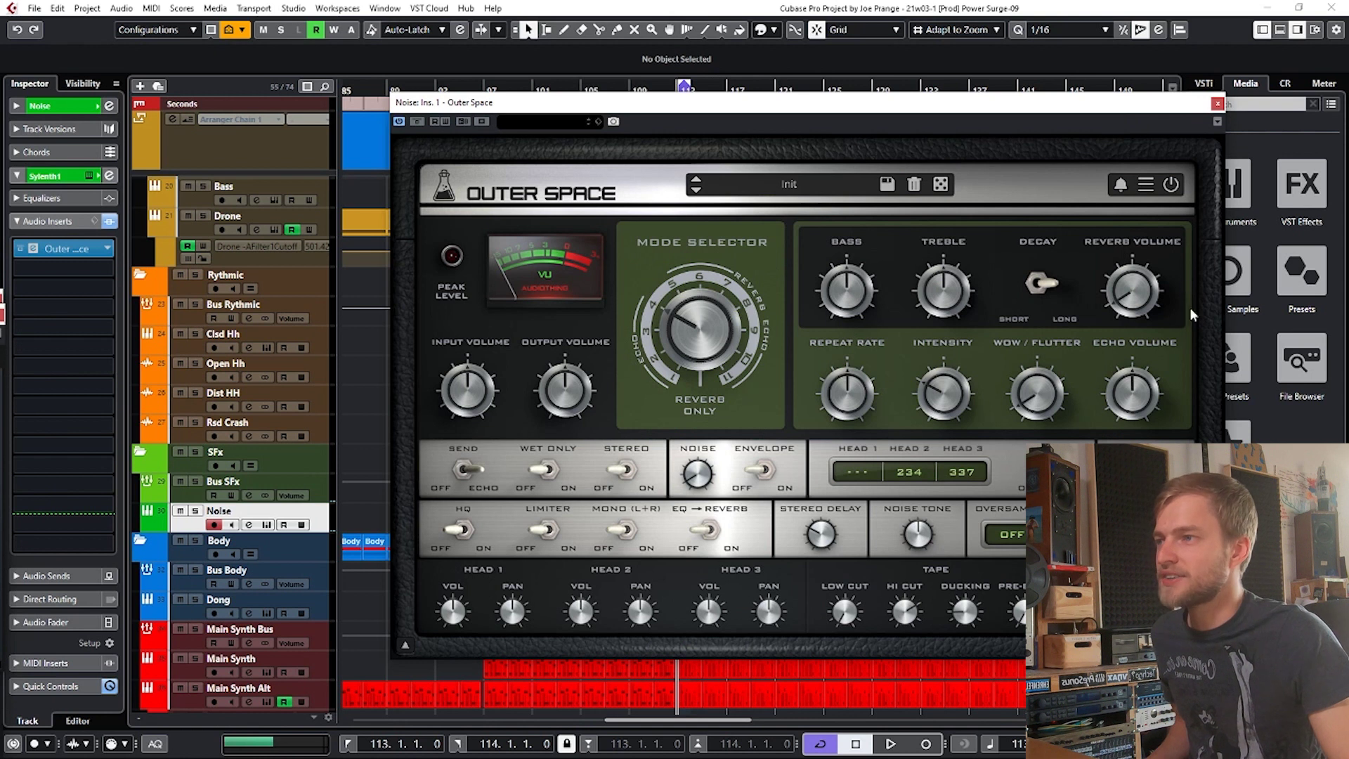
Step: Raise Outer Space's echo volume to about 60%, and slightly increase its wow/flutter, repeat rate and intensity
{"action": "left_click_drag", "start_coordinate": [1133, 403], "coordinate": [1138, 385]}
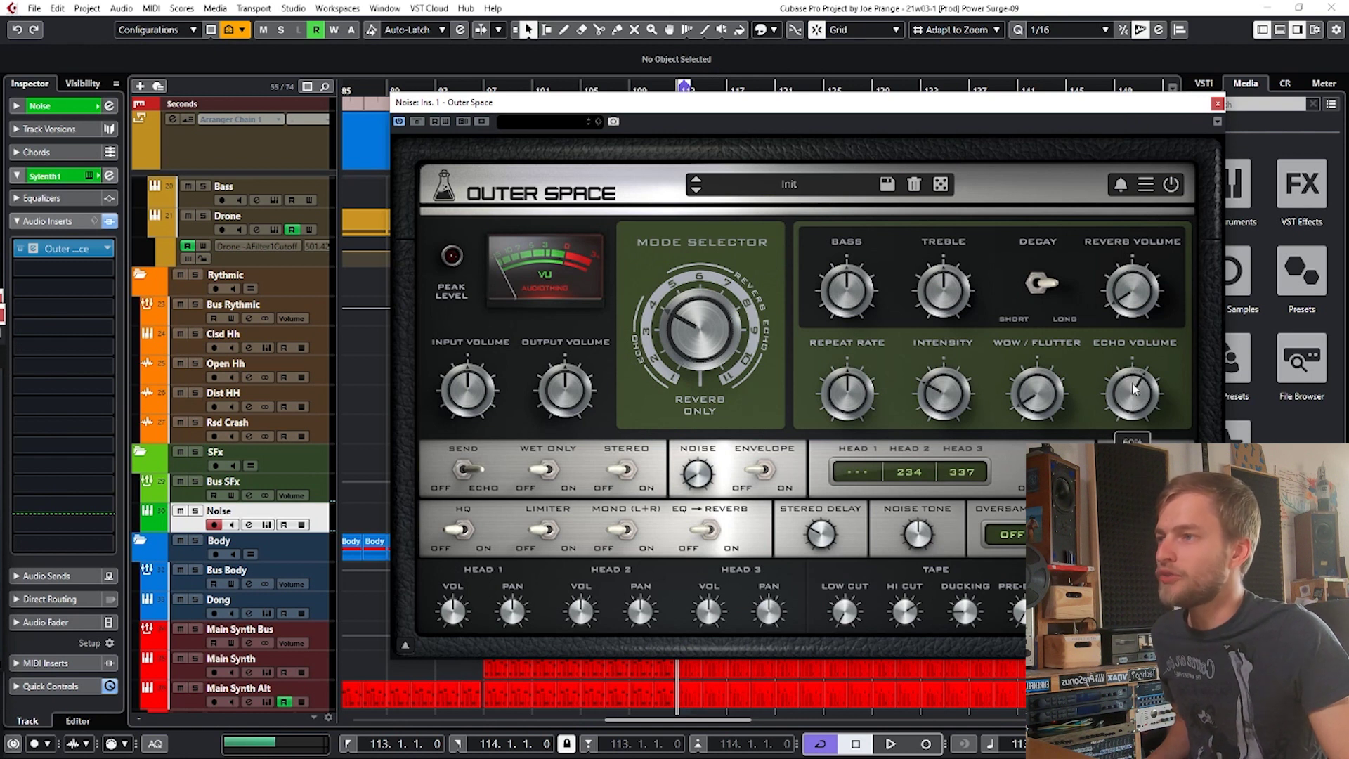
{"action": "left_click_drag", "start_coordinate": [1017, 404], "coordinate": [1018, 415]}
{"action": "left_click_drag", "start_coordinate": [847, 394], "coordinate": [849, 384]}
{"action": "left_click_drag", "start_coordinate": [943, 393], "coordinate": [974, 427]}
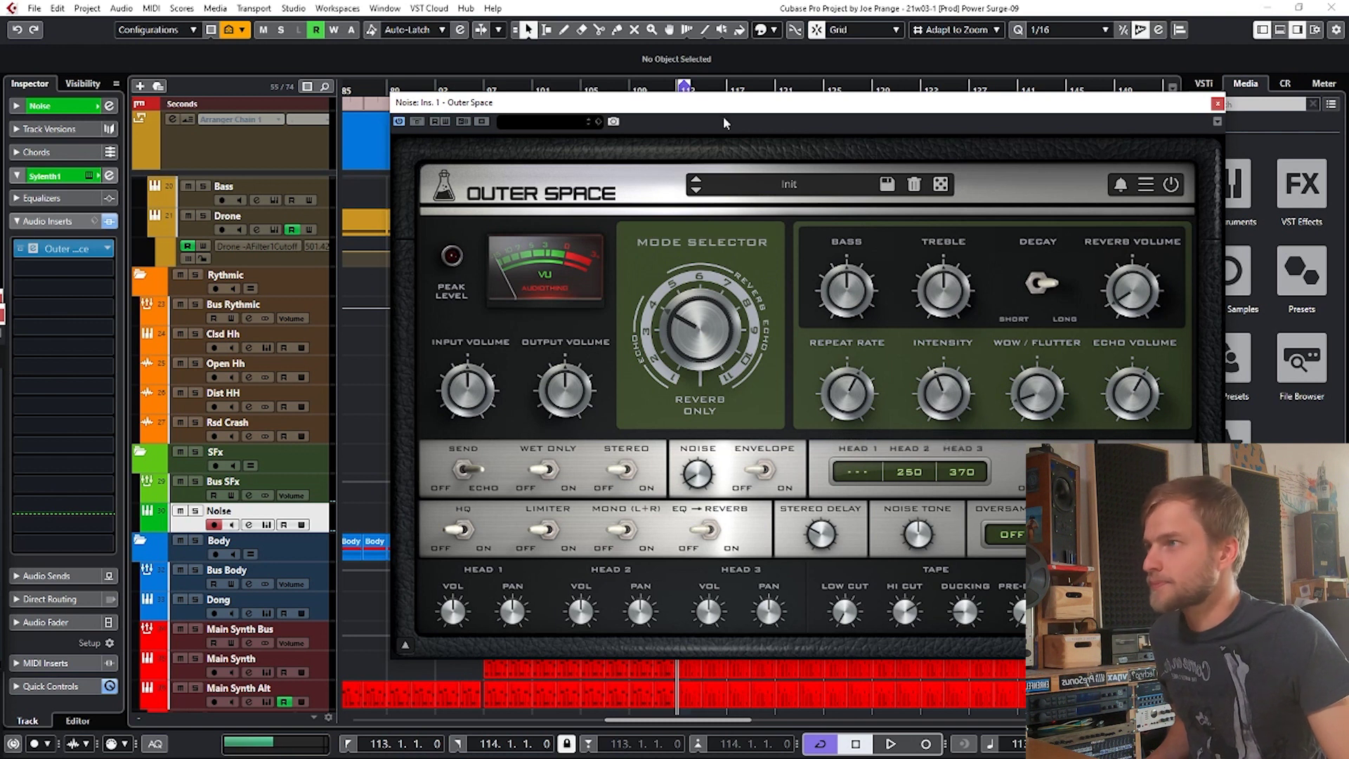
Step: Play the loop to check the Noise channel's level with Outer Space active, and close the effect window
{"action": "left_click", "coordinate": [45, 622]}
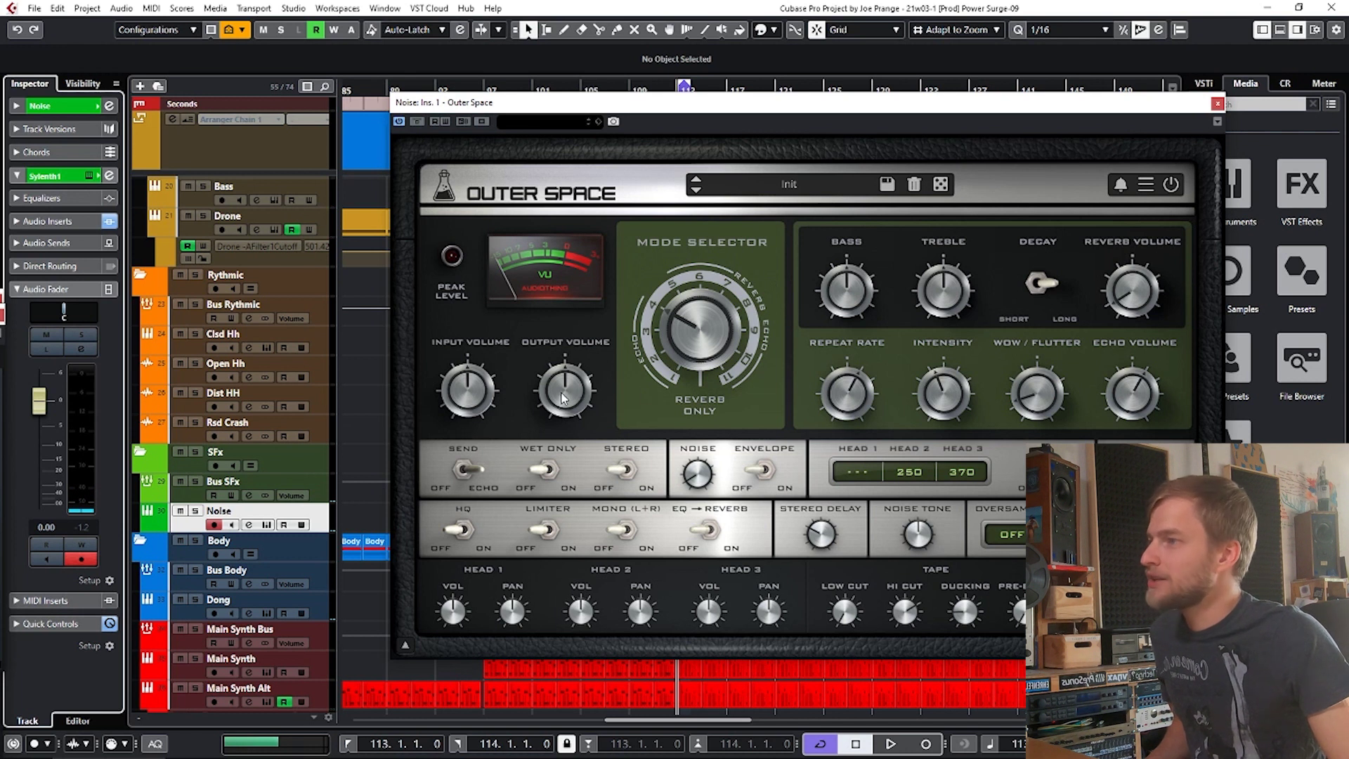
{"action": "key", "text": "space"}
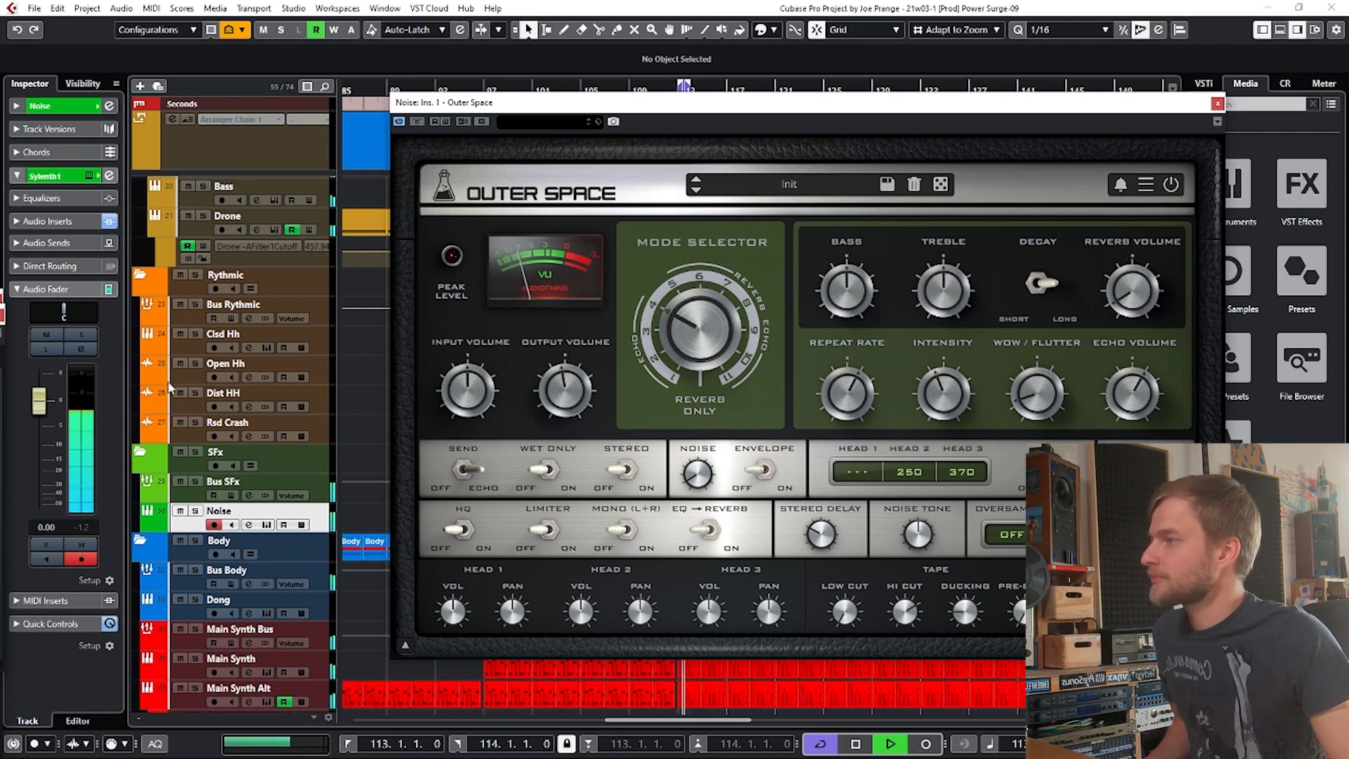
{"action": "key", "text": "space"}
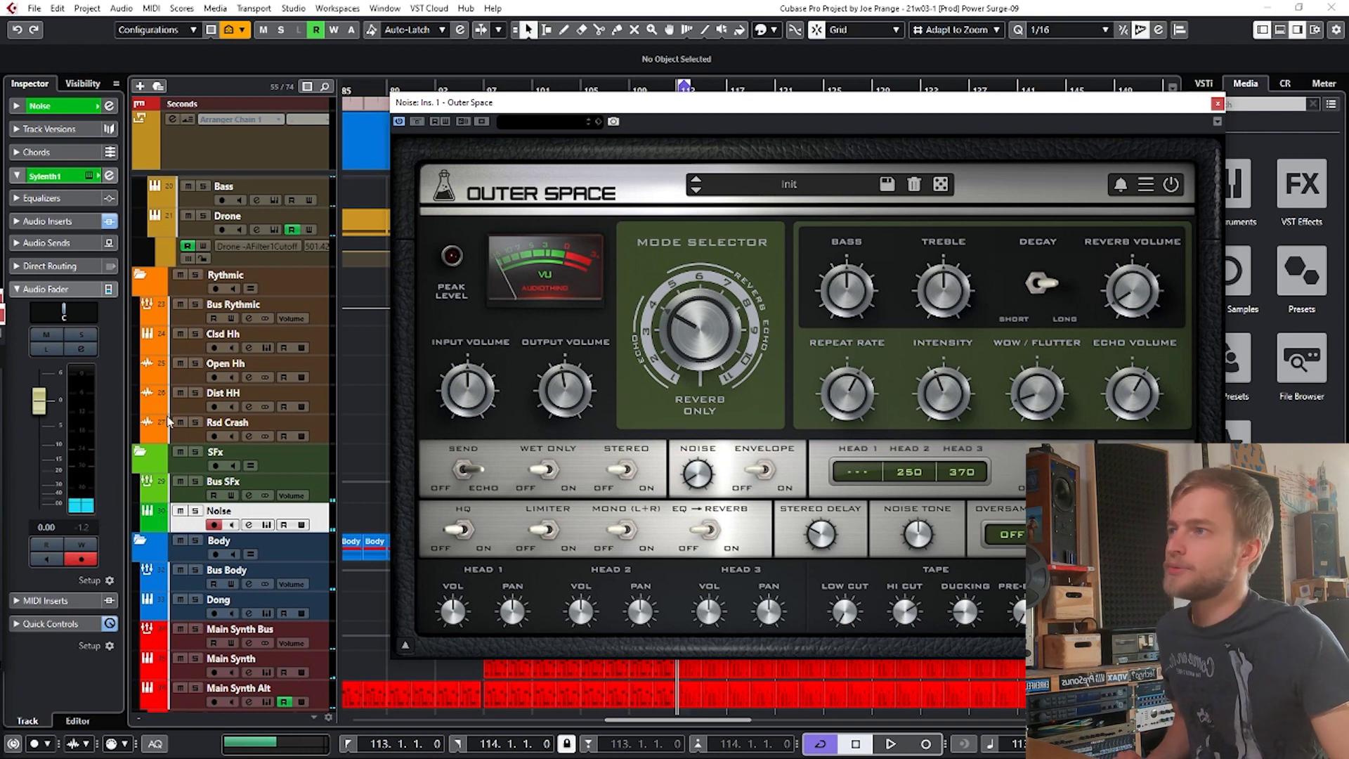
{"action": "left_click", "coordinate": [1217, 104]}
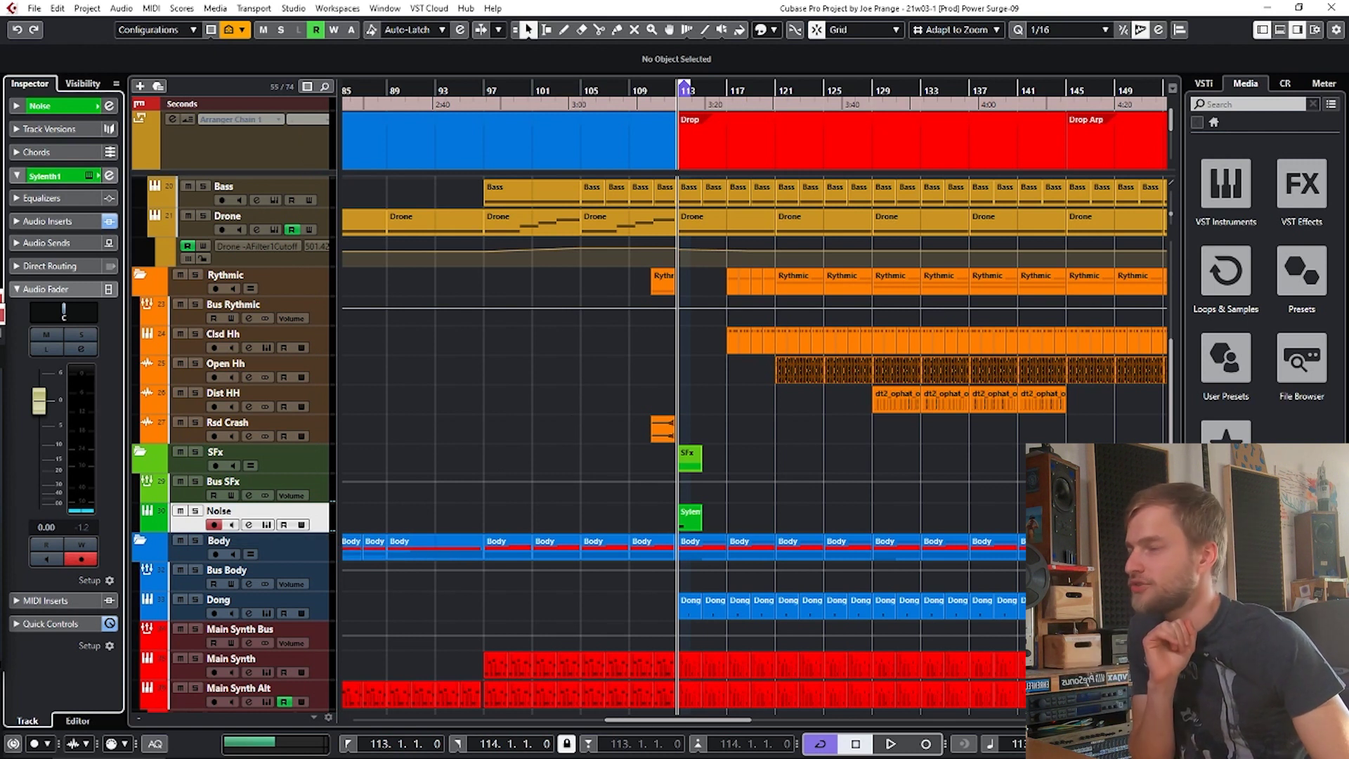
Step: Open the MixConsole to view the Noise channel's routing, inserts and fader among the other channels
{"action": "key", "text": "F3"}
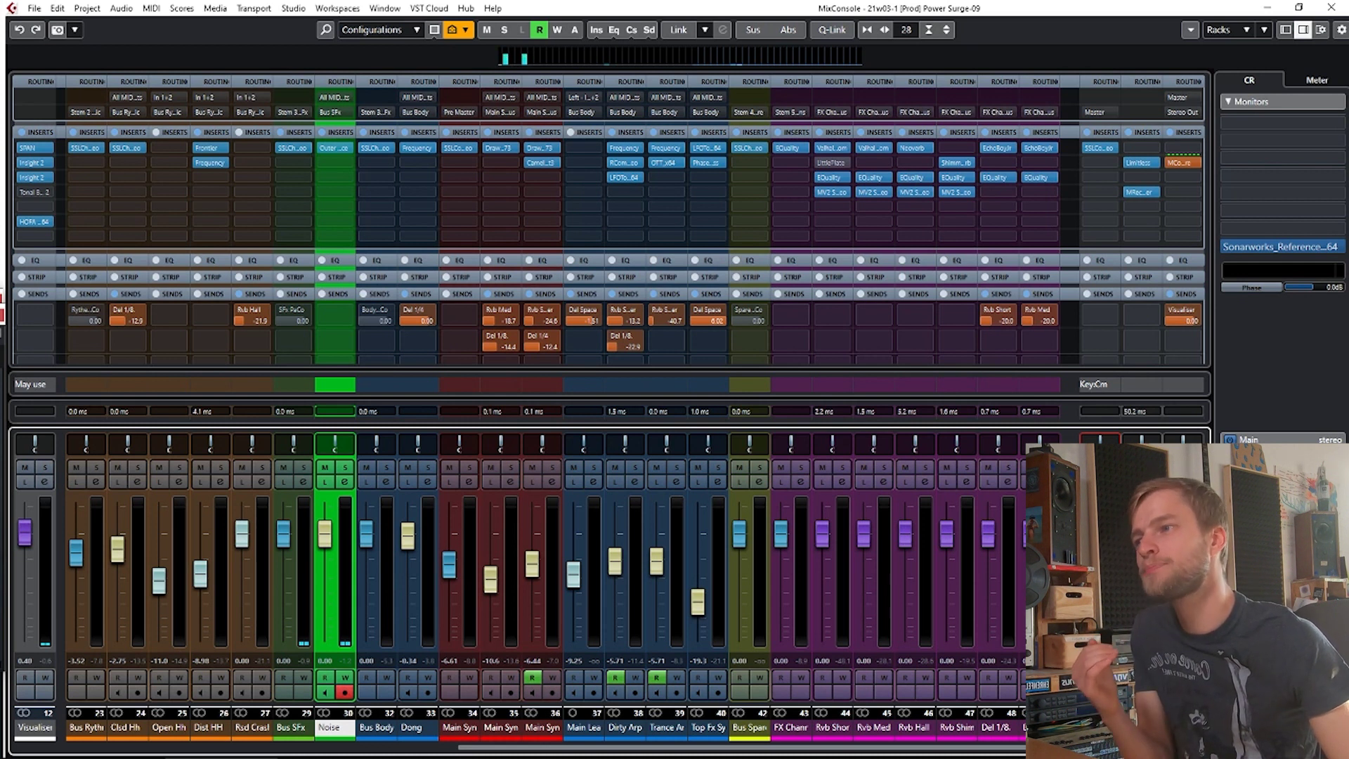
{"action": "key", "text": "Tab"}
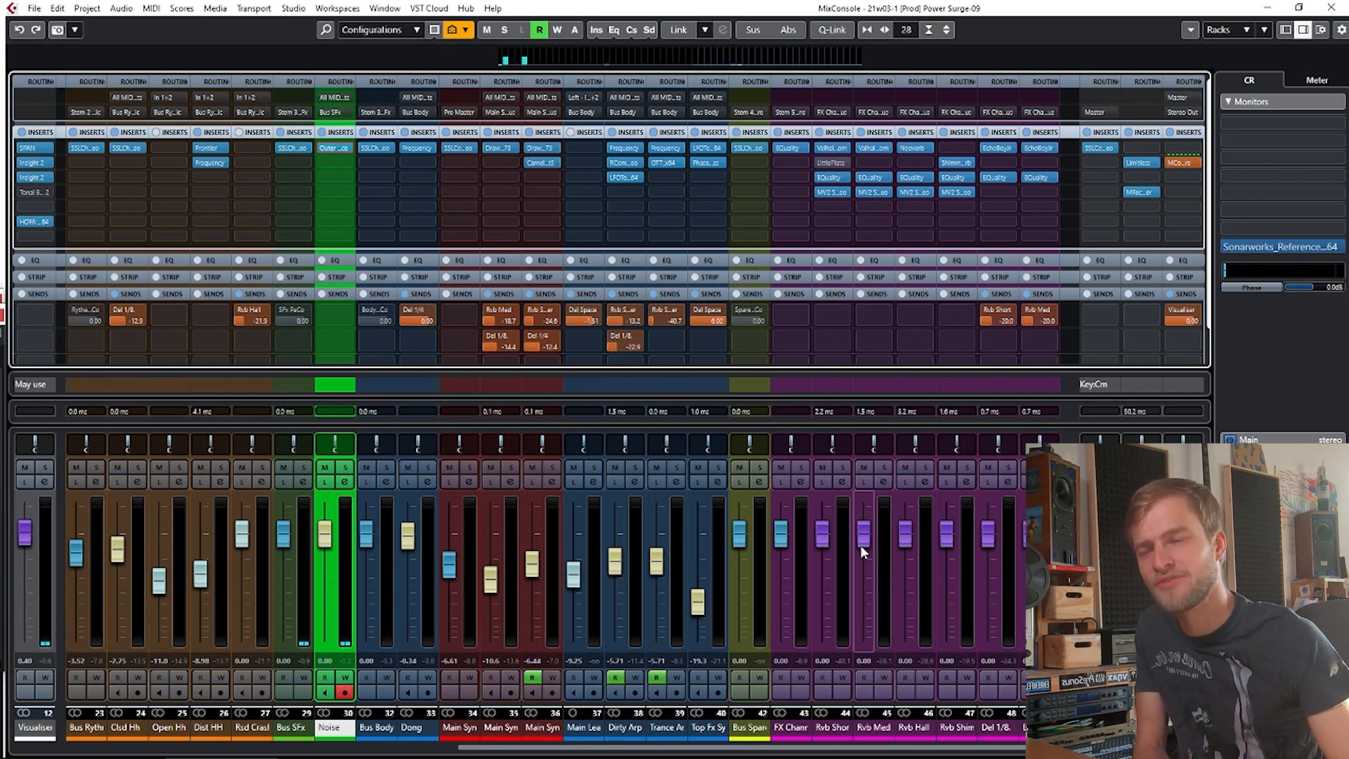
Step: Solo the Kick G channel and reset the SBus Kick channel's peak level reading to check the kick's level during playback
{"action": "scroll", "coordinate": [978, 546], "scroll_direction": "left", "scroll_amount": 1}
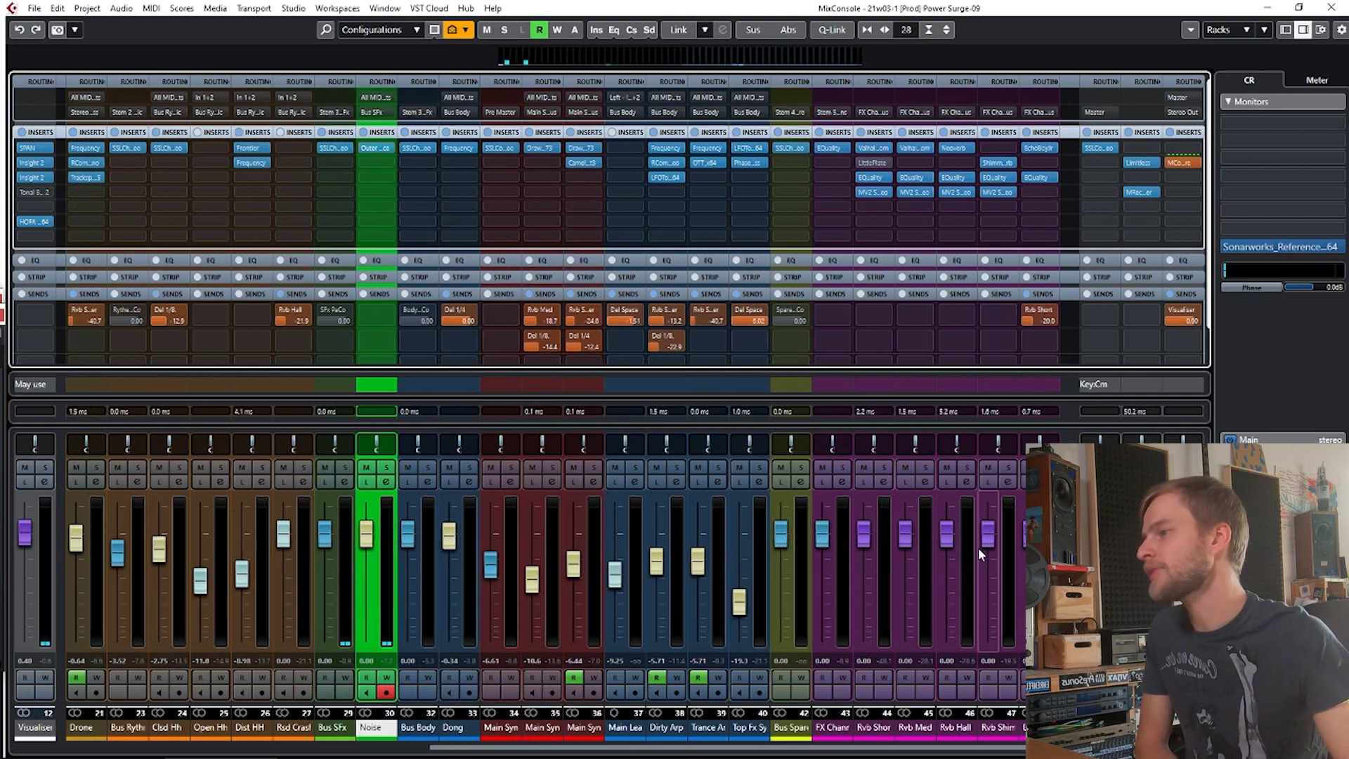
{"action": "scroll", "coordinate": [979, 553], "scroll_direction": "left", "scroll_amount": 10}
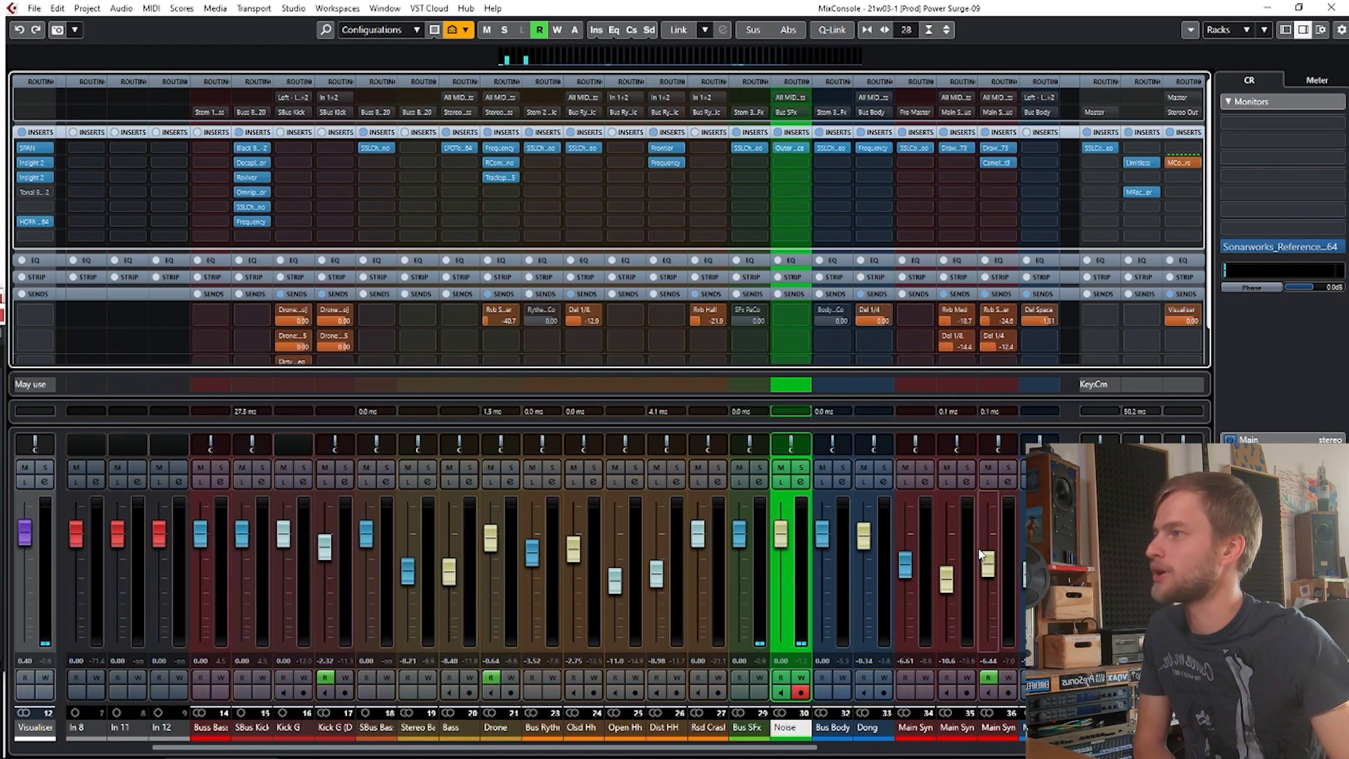
{"action": "left_click", "coordinate": [303, 470]}
{"action": "scroll", "coordinate": [375, 522], "scroll_direction": "left", "scroll_amount": 3}
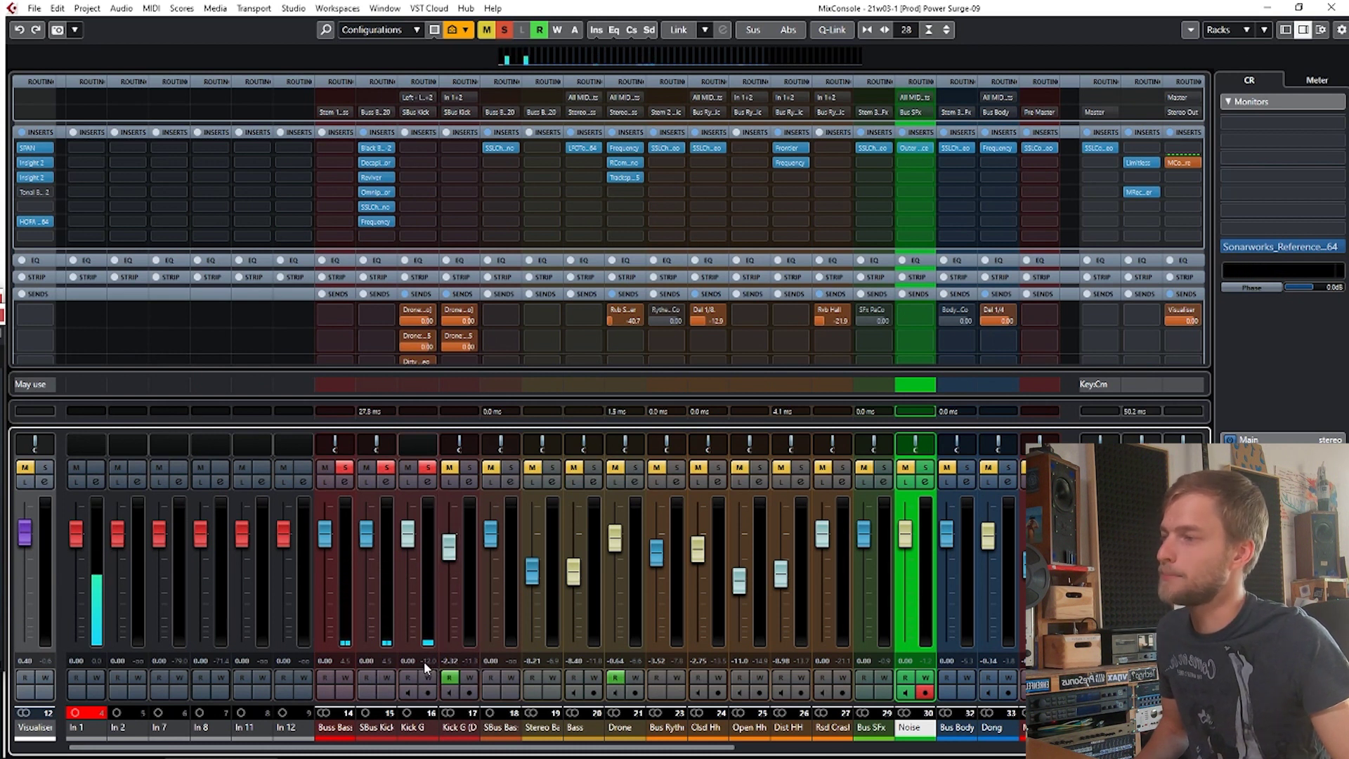
{"action": "mouse_move", "coordinate": [383, 170]}
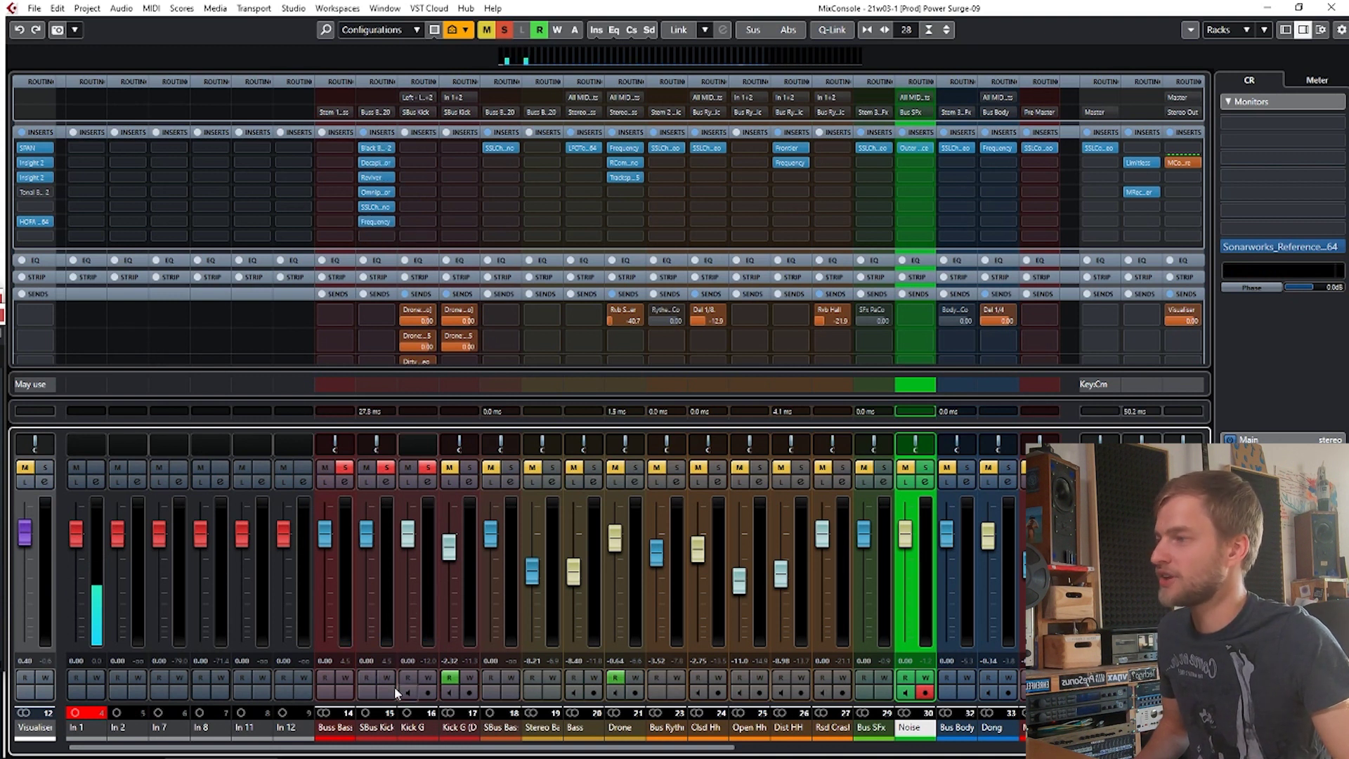
{"action": "left_click", "coordinate": [387, 661]}
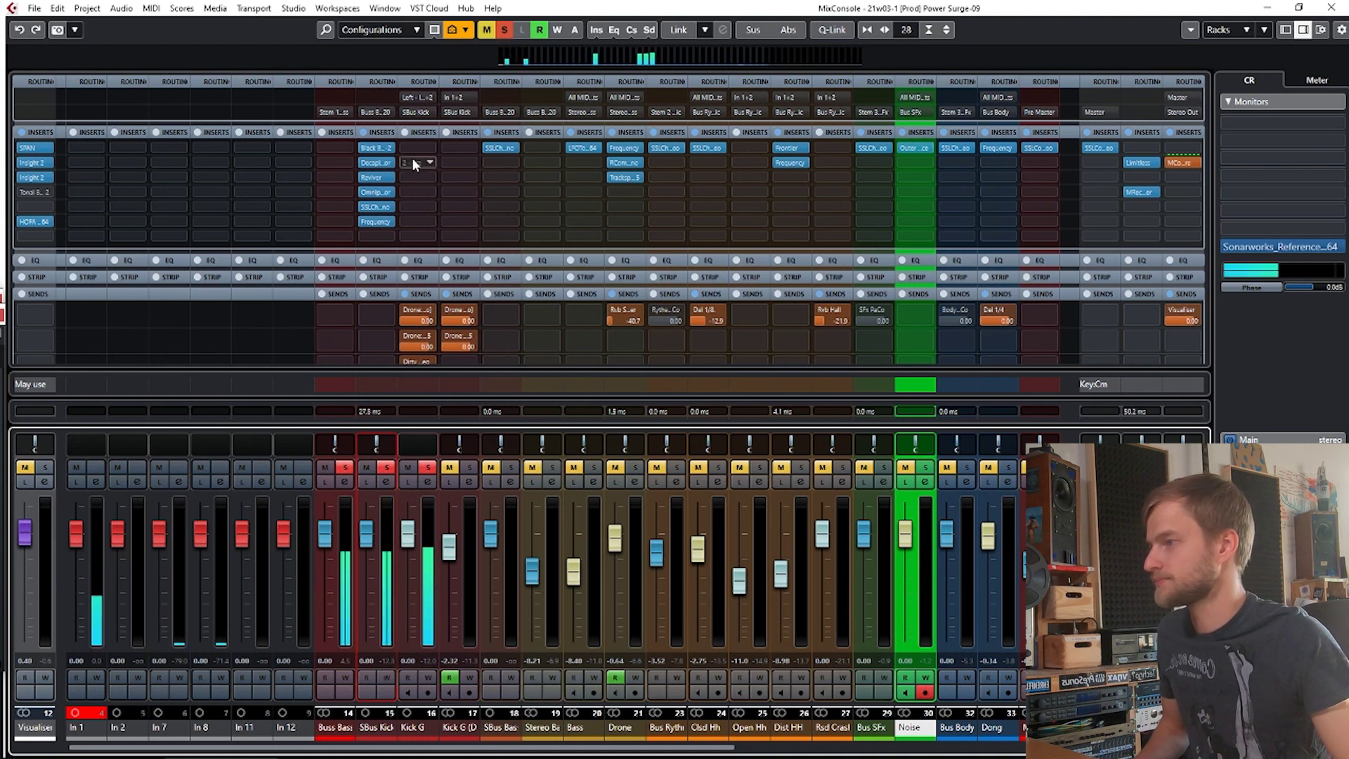
Step: Bypass all inserts on the SBus Kick channel and reactivate its six effects one by one during playback to compare levels
{"action": "left_click", "coordinate": [362, 132]}
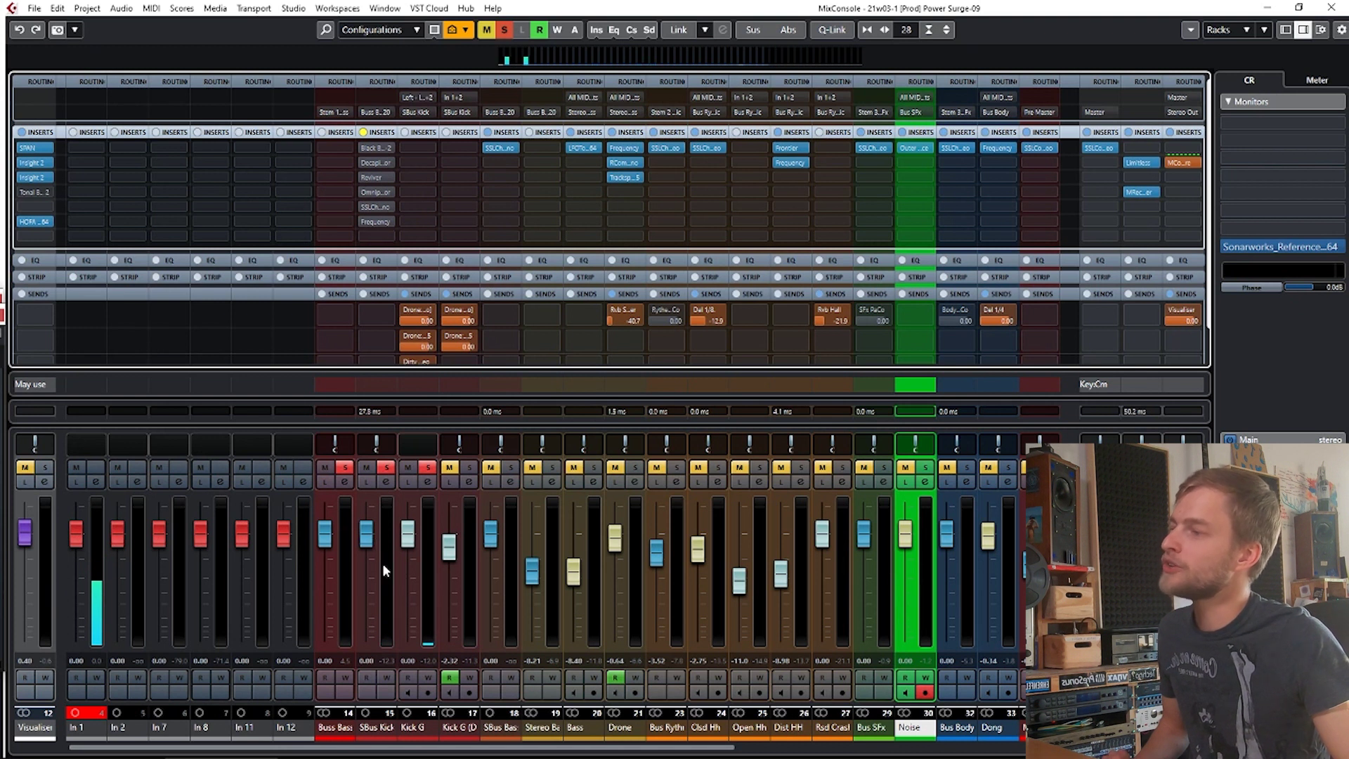
{"action": "left_click", "coordinate": [364, 148]}
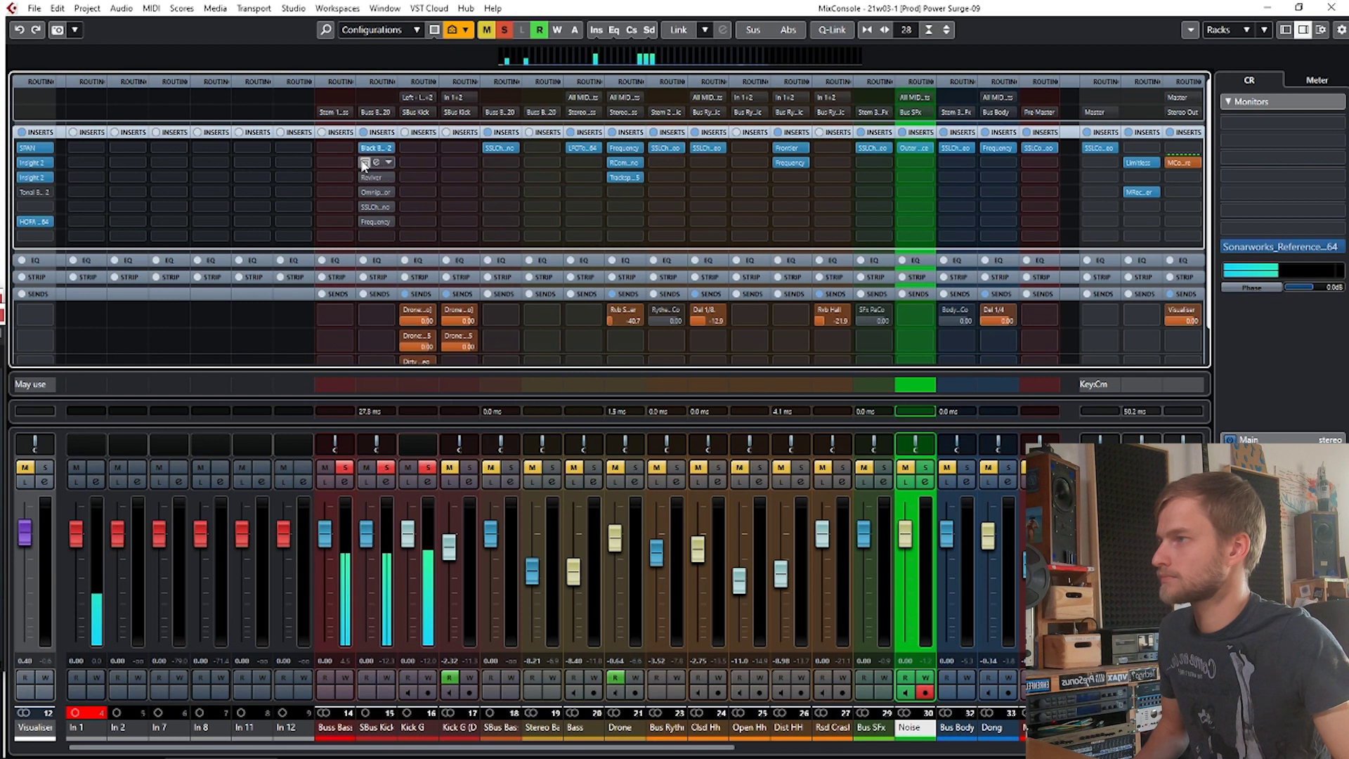
{"action": "left_click", "coordinate": [364, 163]}
{"action": "left_click", "coordinate": [364, 178]}
{"action": "left_click", "coordinate": [365, 193]}
{"action": "left_click", "coordinate": [365, 207]}
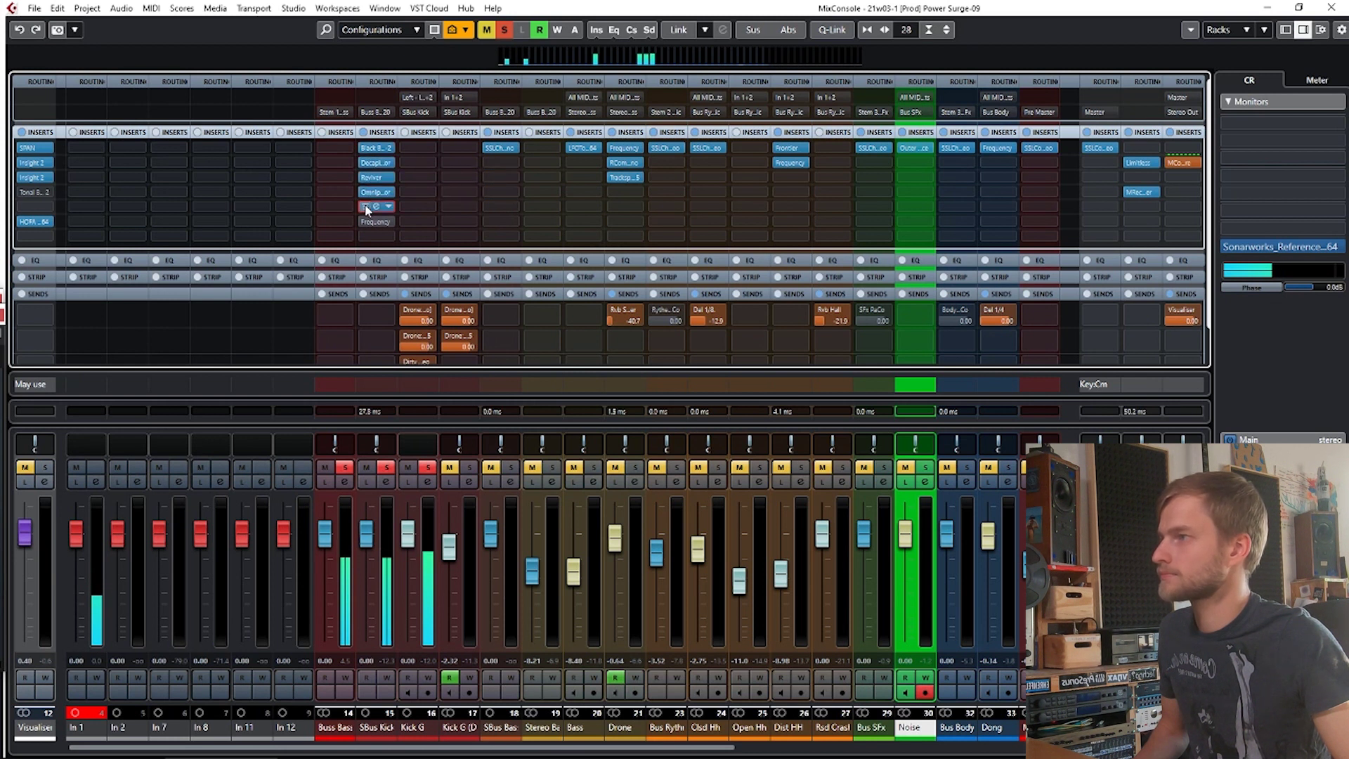
{"action": "left_click", "coordinate": [364, 222]}
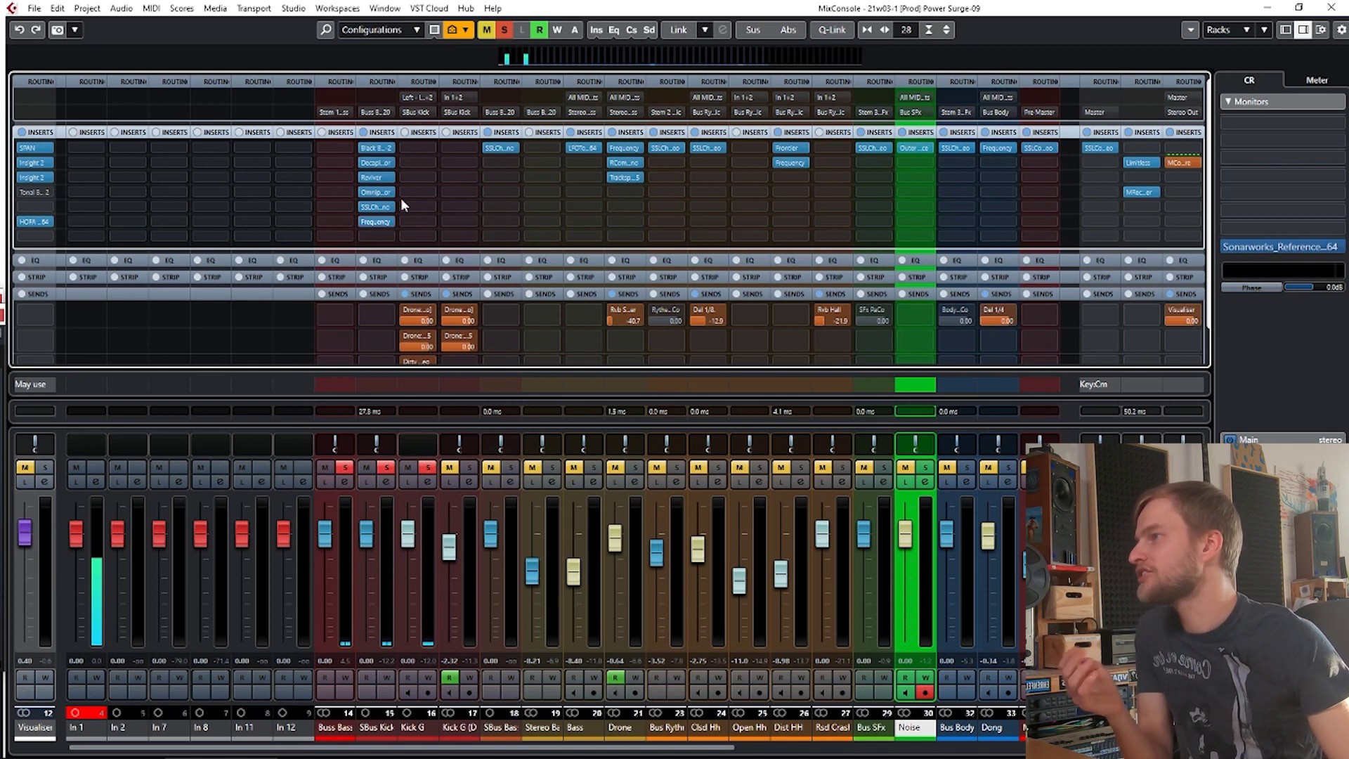
Step: Open the Omnipressor on SBus Kick, compare its bypassed and active levels during playback, and move its window clear of the kick channels' inserts
{"action": "left_click", "coordinate": [380, 196]}
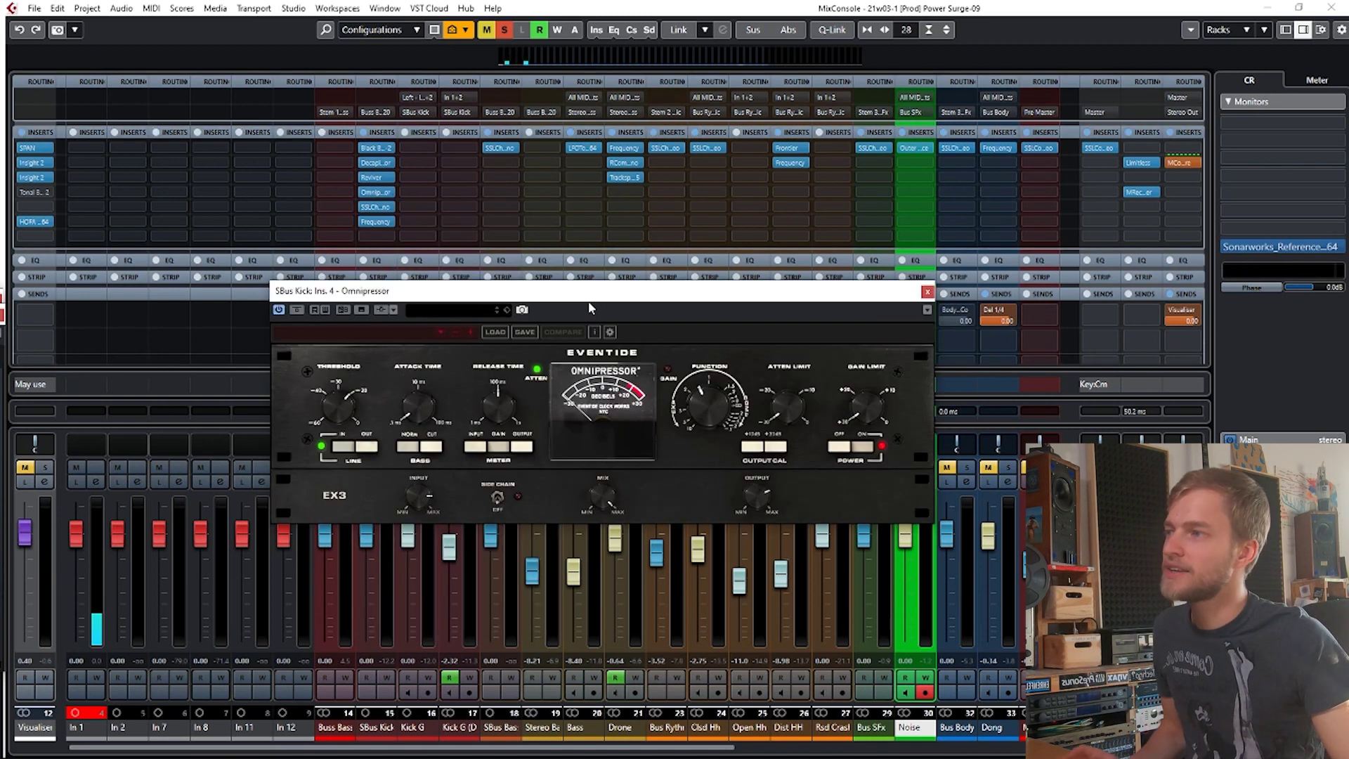
{"action": "left_click", "coordinate": [298, 311]}
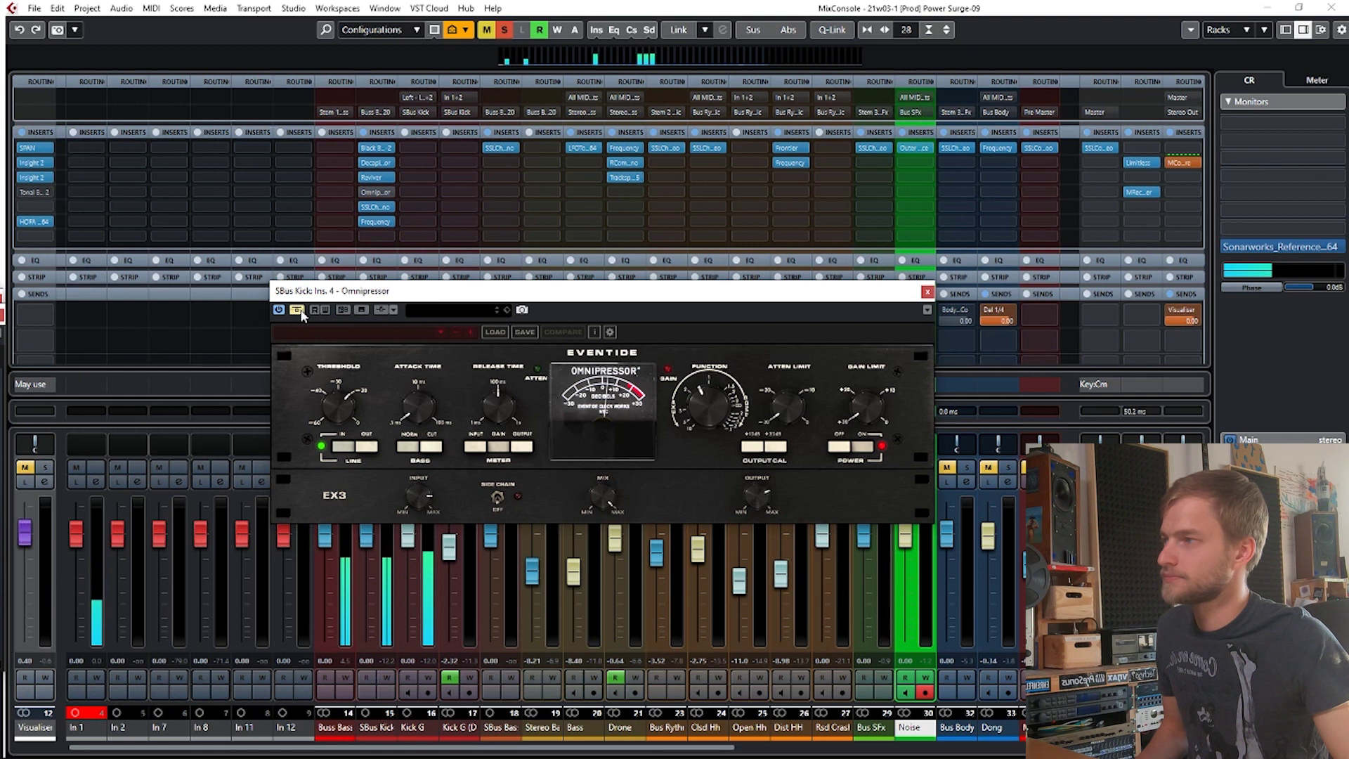
{"action": "left_click", "coordinate": [300, 311]}
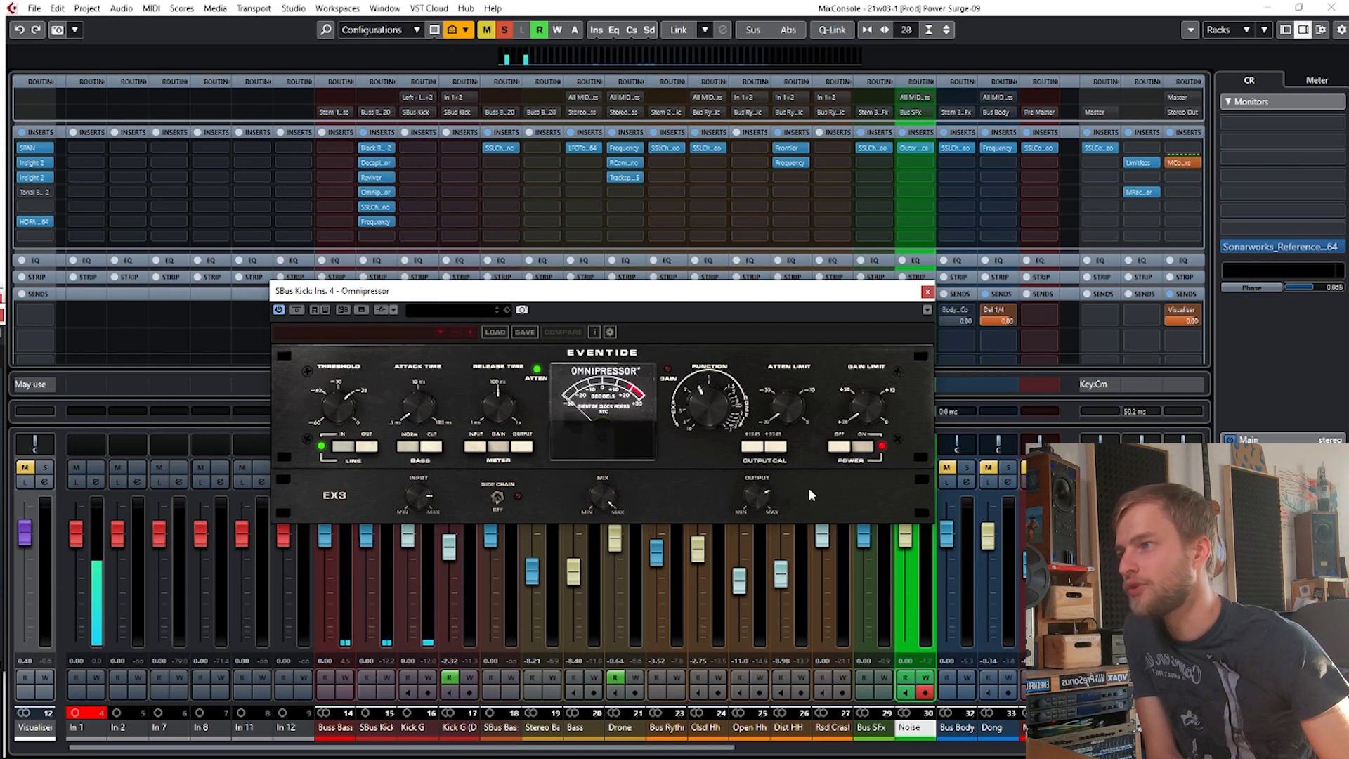
{"action": "mouse_move", "coordinate": [763, 486]}
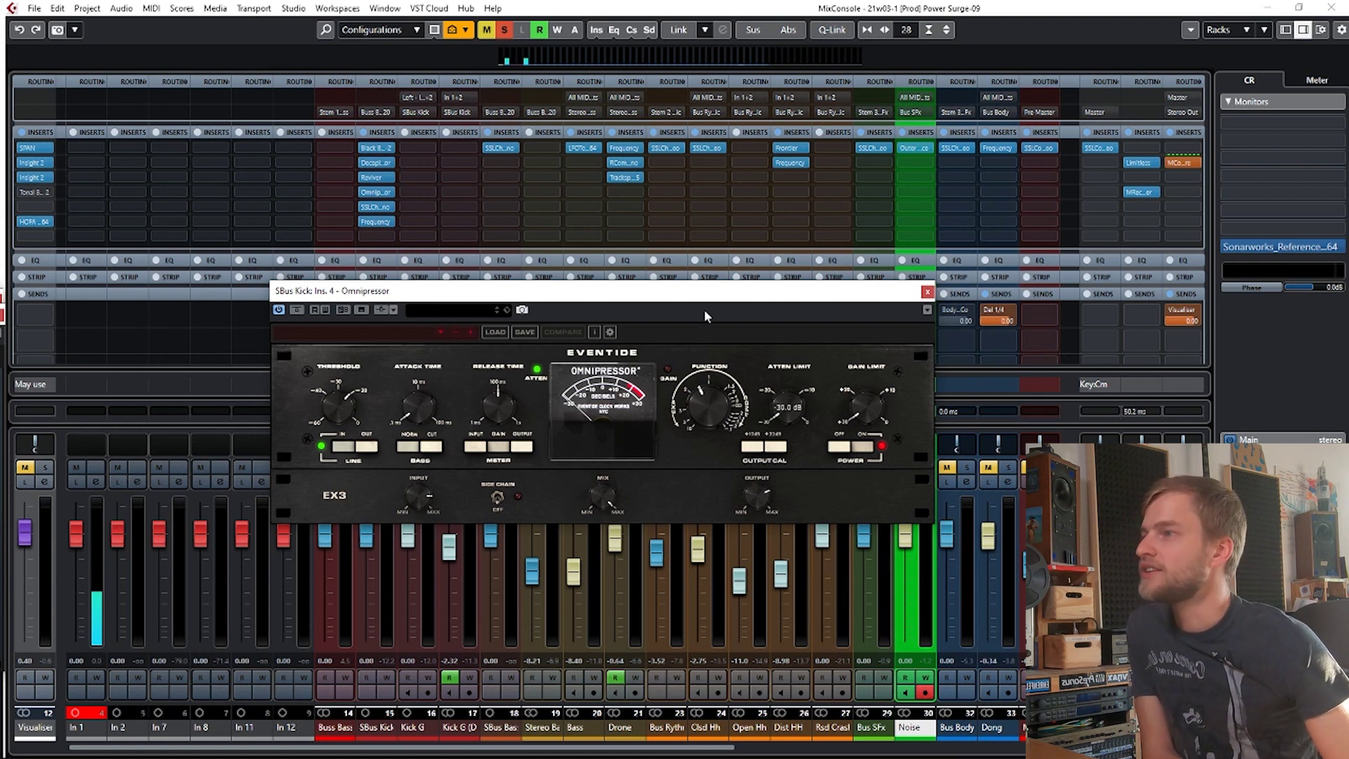
{"action": "left_click_drag", "start_coordinate": [720, 302], "coordinate": [878, 250]}
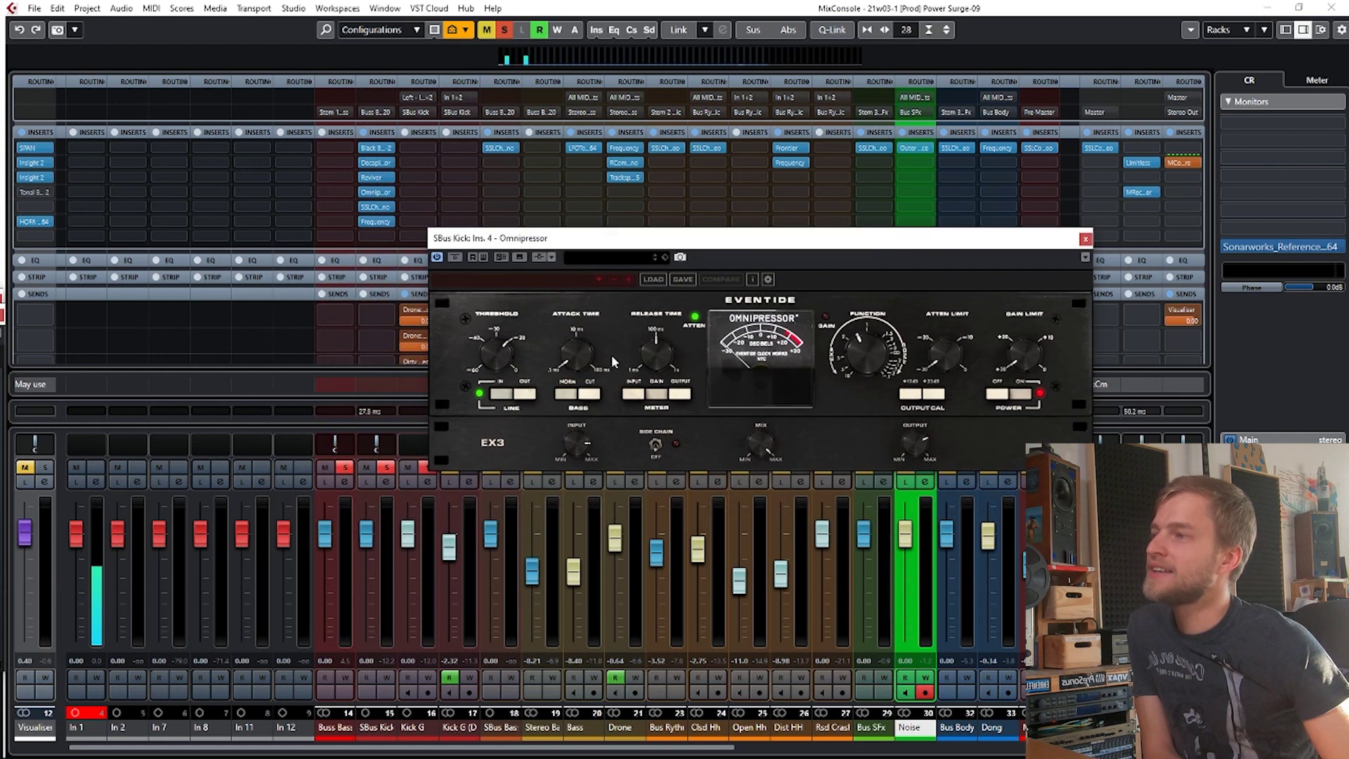